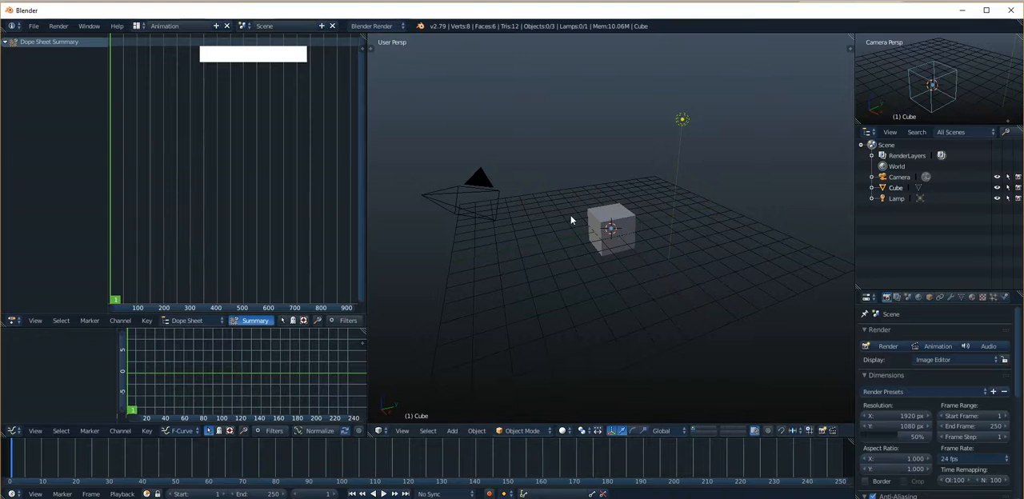
Examine the animation editor's mode options, trying Action Editor and returning to Dope Sheet.
scroll(647, 263, "up", 4)
mouse_move(636, 232)
left_mouse_down("alt+shift")
mouse_move(629, 251)
mouse_move(621, 230)
left_mouse_up("alt+shift")
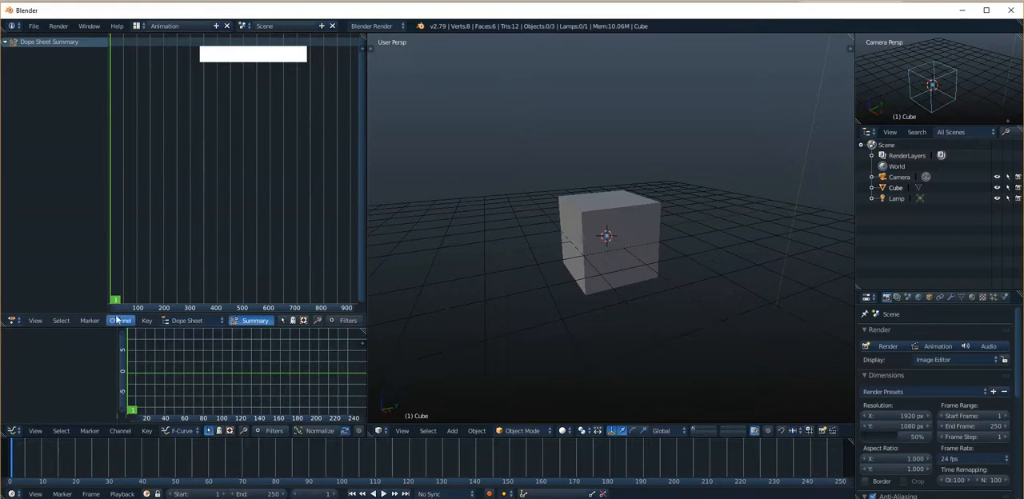
left_click(177, 320)
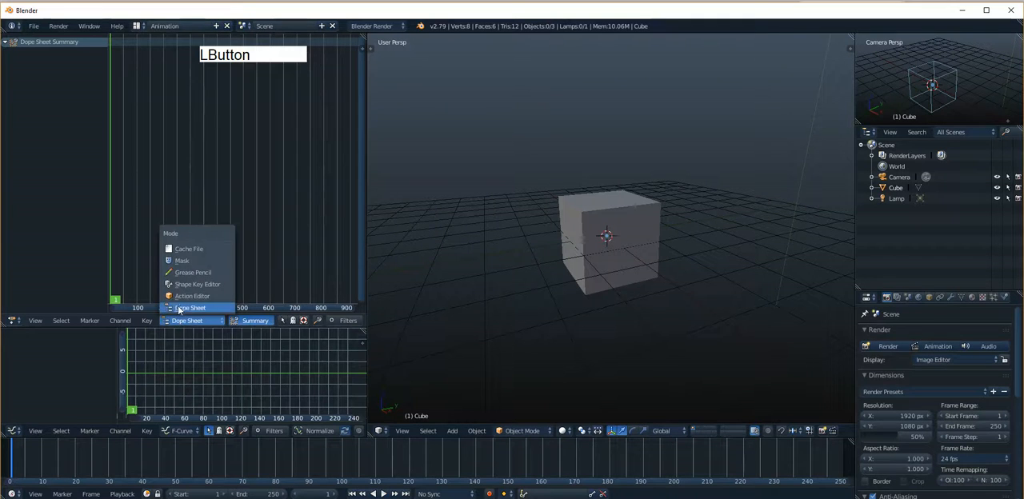
left_click(196, 296)
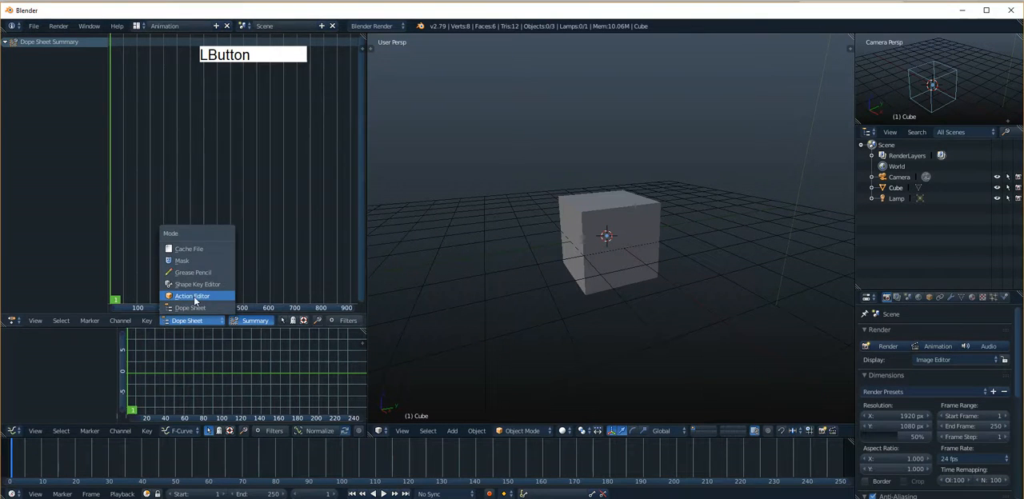
left_click(170, 322)
left_click(164, 308)
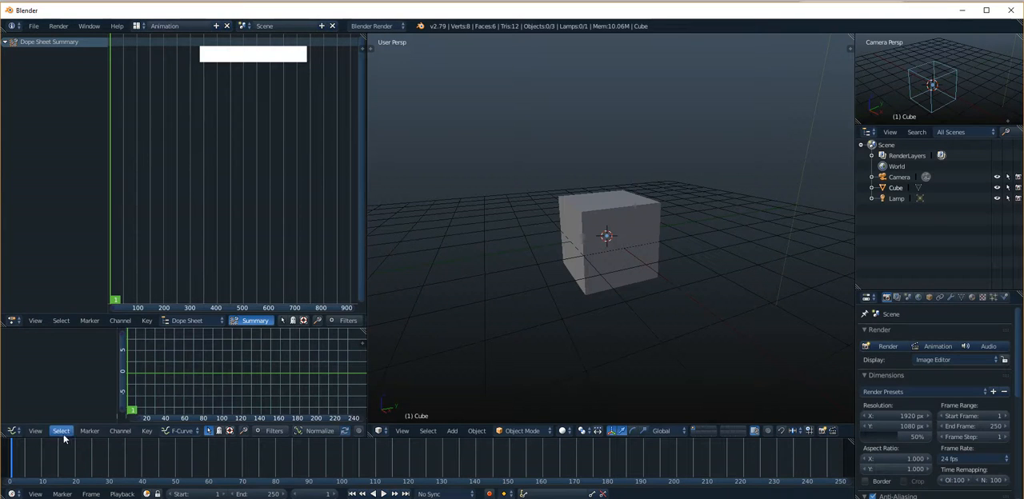
Try timeline scrubbing, playback, jump to start and jump to previous keyframe, finishing with the current frame at 0.
mouse_move(11, 474)
left_mouse_down()
mouse_move(654, 471)
mouse_move(9, 472)
left_mouse_up()
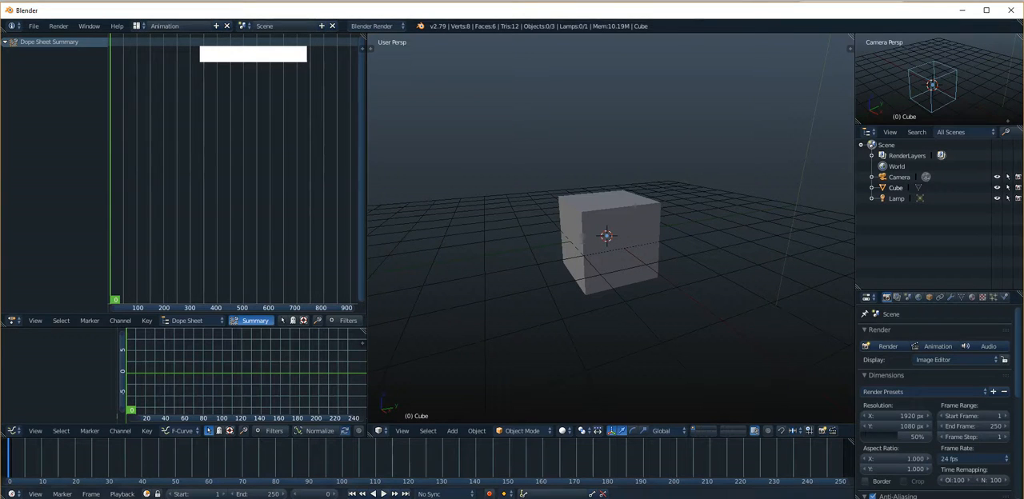
left_click(383, 493)
left_click(380, 493)
left_click(352, 493)
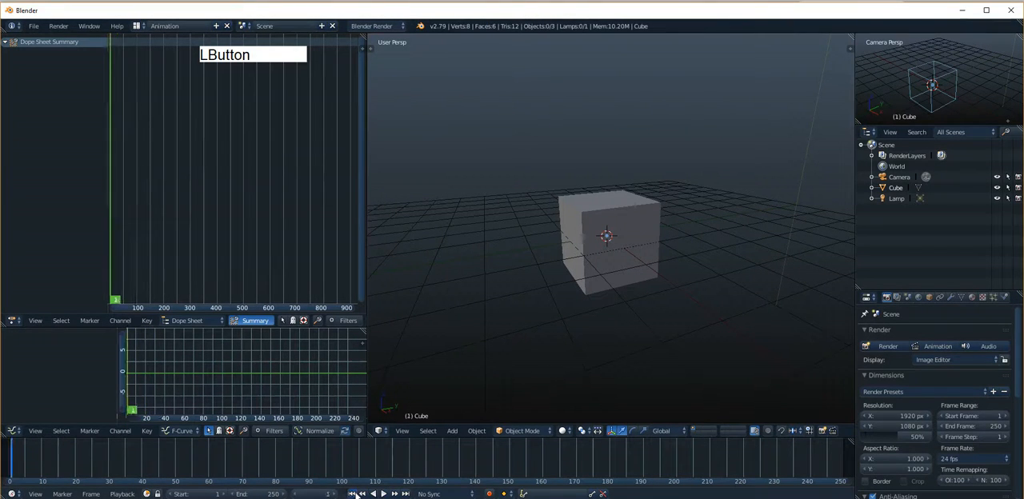
left_click(20, 465)
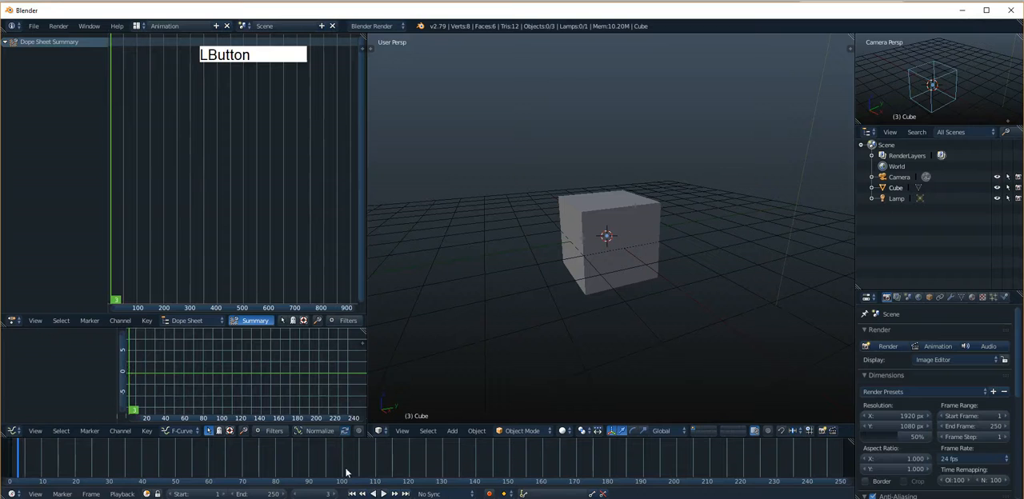
left_click(362, 493)
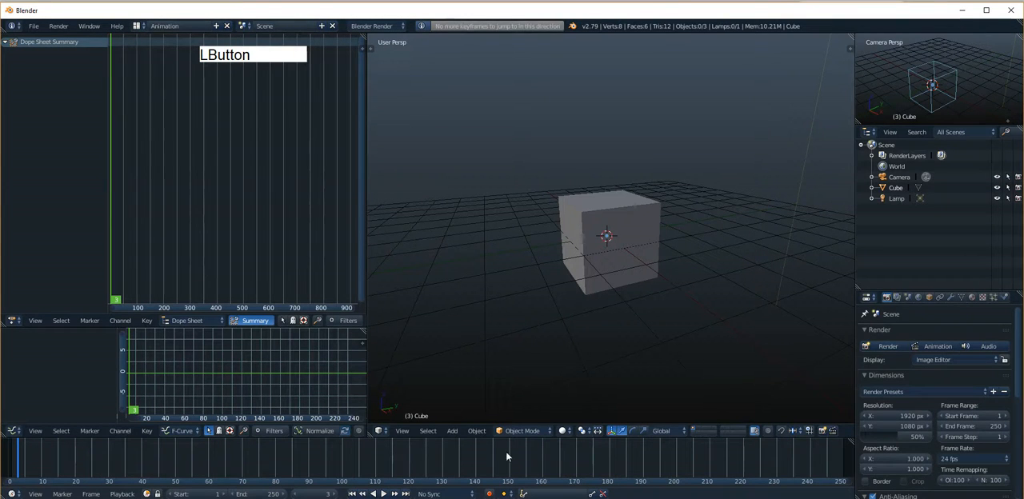
left_click_drag(21, 457, 8, 458)
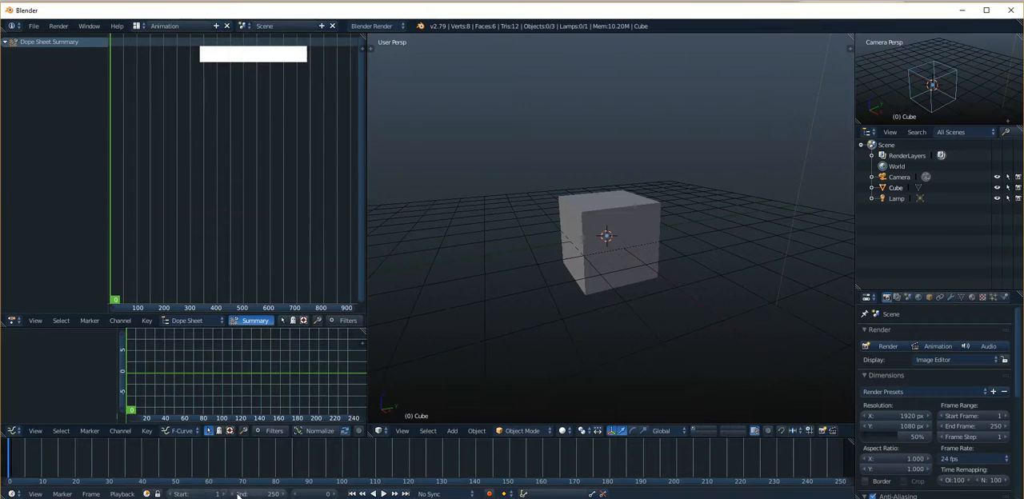
Examine the timeline's frame range, including the areas before its start and beyond its end frame.
key("alt")
left_click_drag(592, 490, 486, 485, "alt")
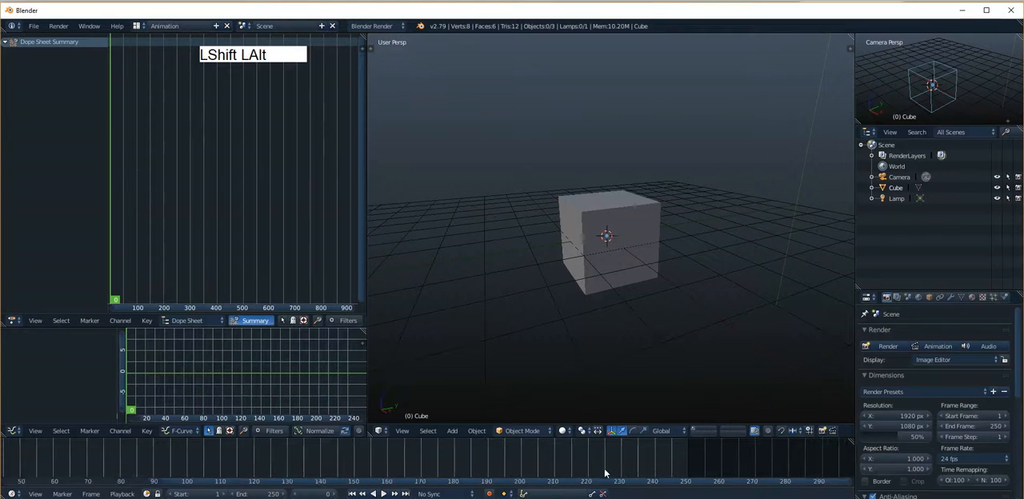
left_click_drag(606, 472, 677, 467, "alt+shift")
scroll(678, 467, "down", 3)
scroll(678, 467, "up", 3)
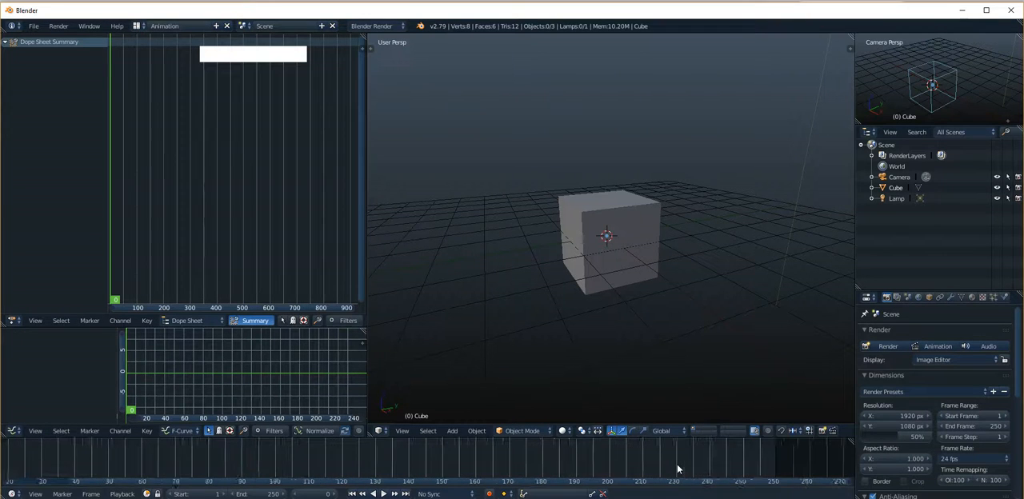
scroll(677, 469, "down", 2)
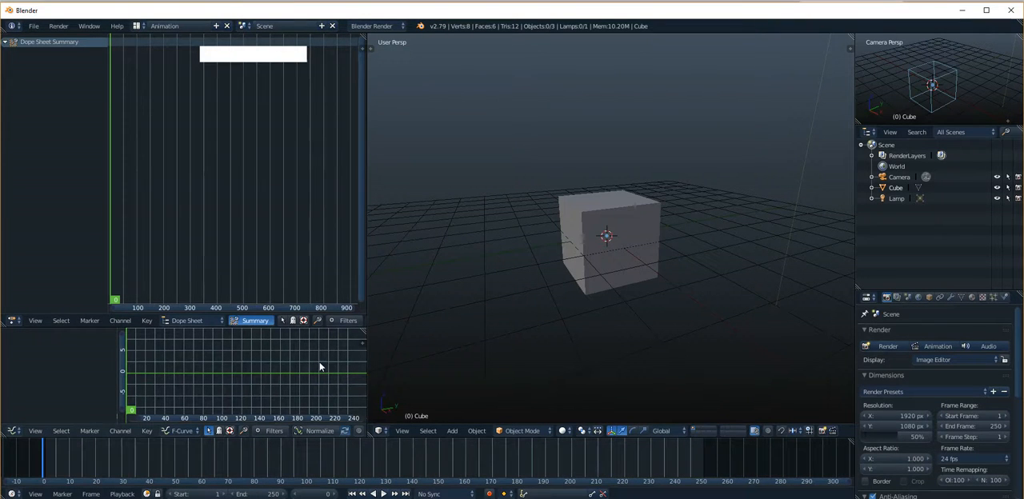
scroll(266, 171, "up", 2)
scroll(586, 251, "up", 1)
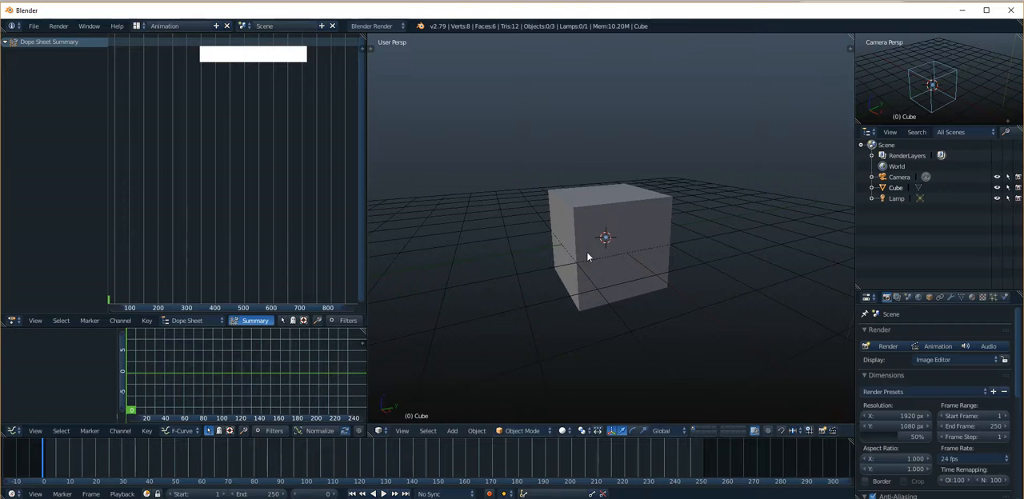
Widen the column holding the Outliner and Properties editors and make the Properties editor taller.
left_click_drag(855, 255, 807, 254)
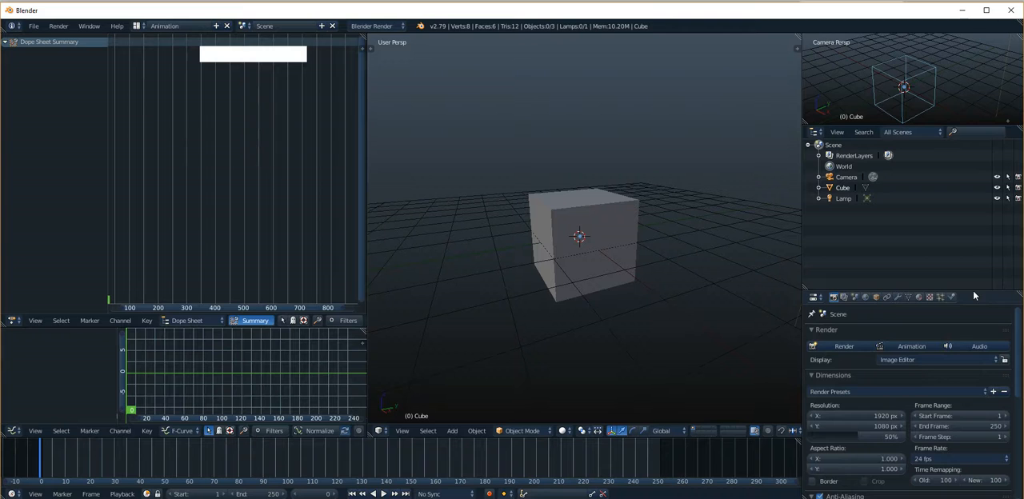
left_click_drag(973, 292, 972, 237)
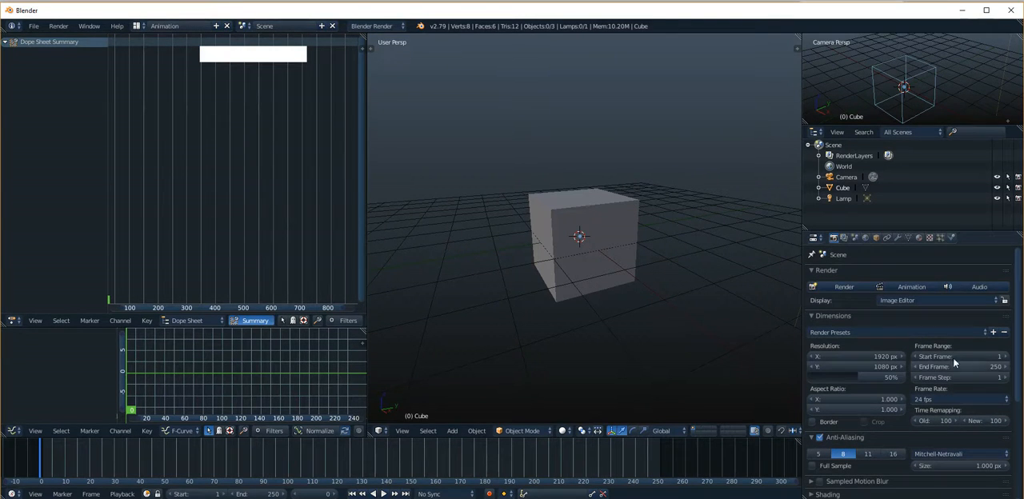
Select the cube and examine its constraint, modifier, physics and mesh data properties.
left_click(886, 238)
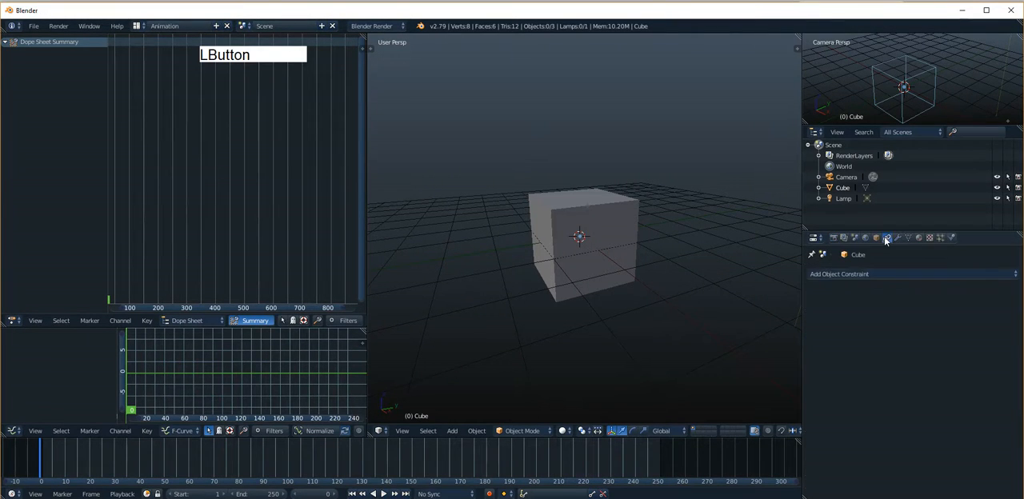
right_click(627, 243)
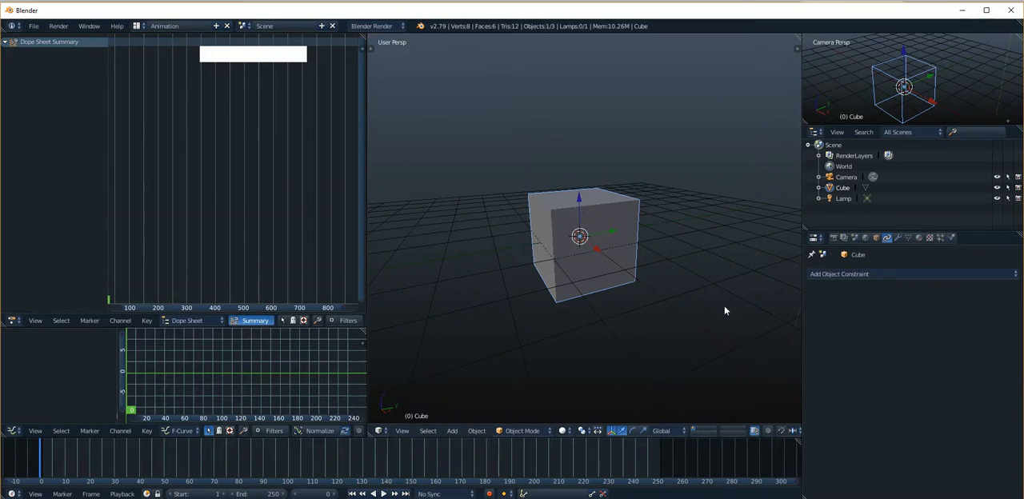
left_click(898, 239)
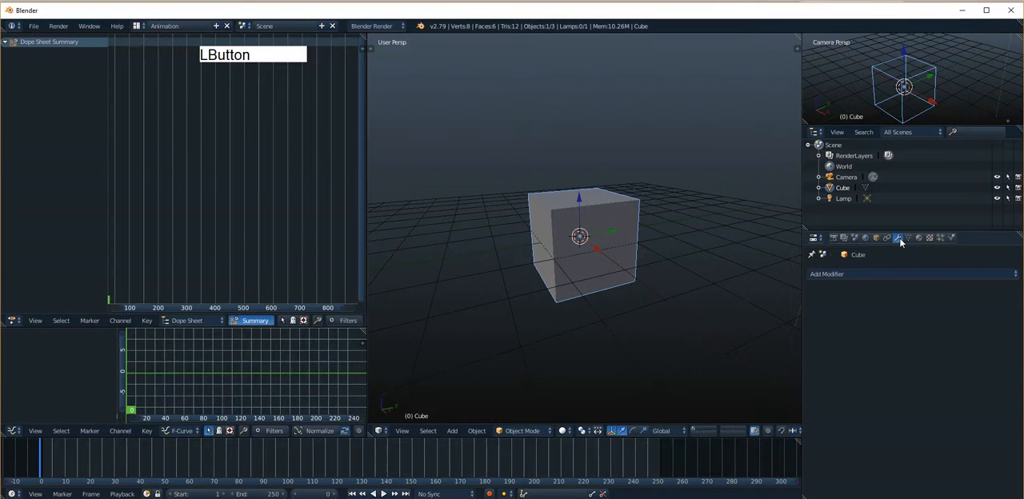
left_click(888, 239)
left_click(951, 238)
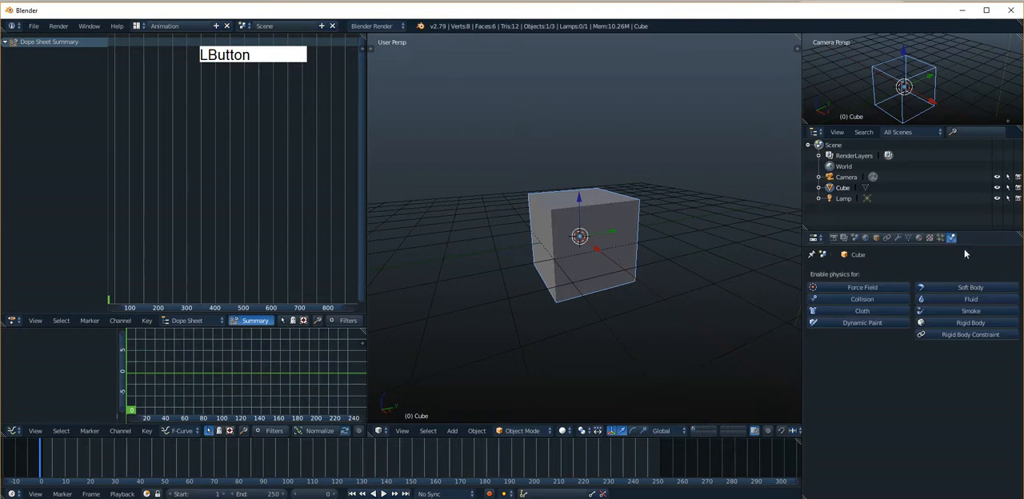
left_click(908, 237)
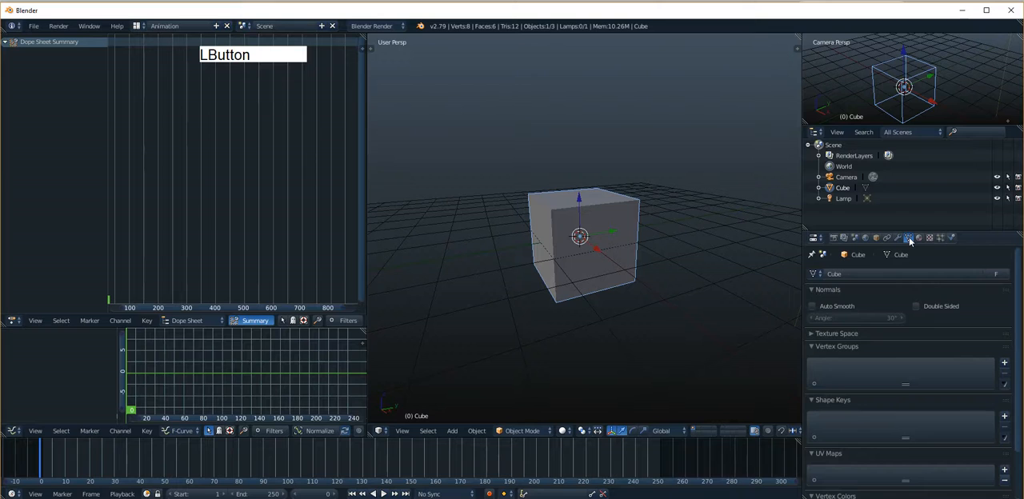
scroll(896, 407, "down", 2)
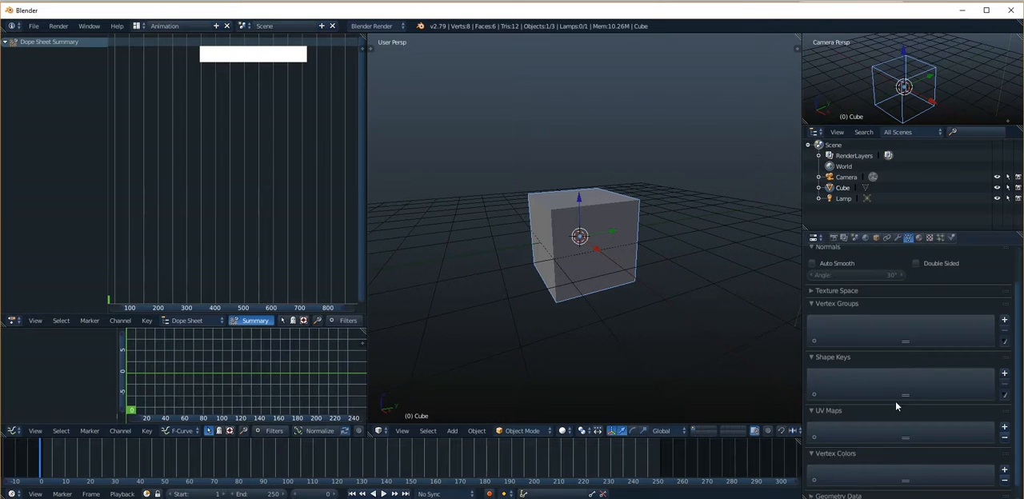
left_click(908, 240)
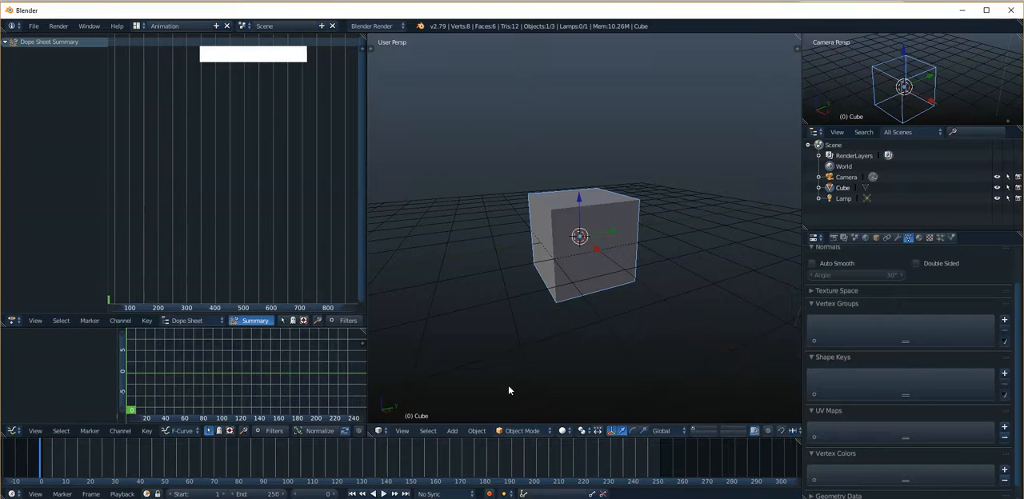
Render the current viewport view with OpenGL and return from the result to the 3D view.
left_click(833, 238)
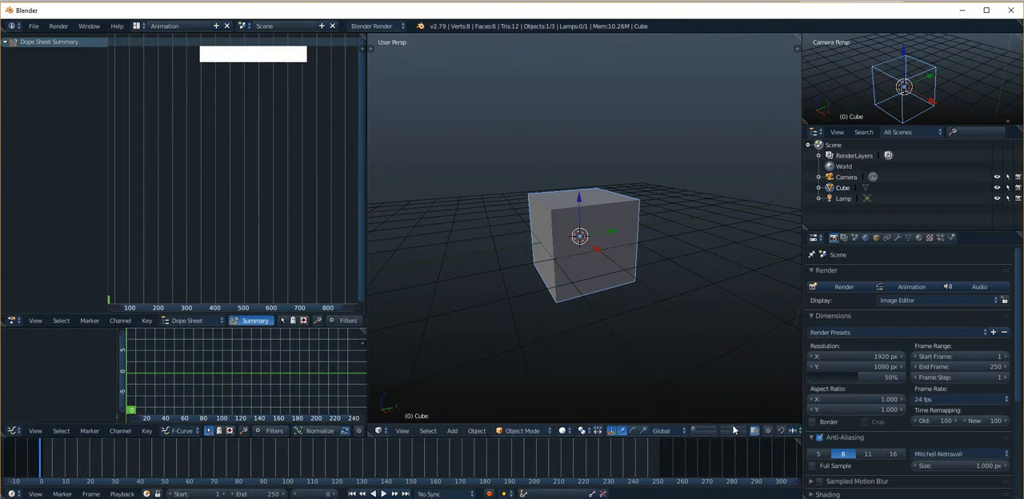
left_click_drag(737, 431, 647, 431, "alt")
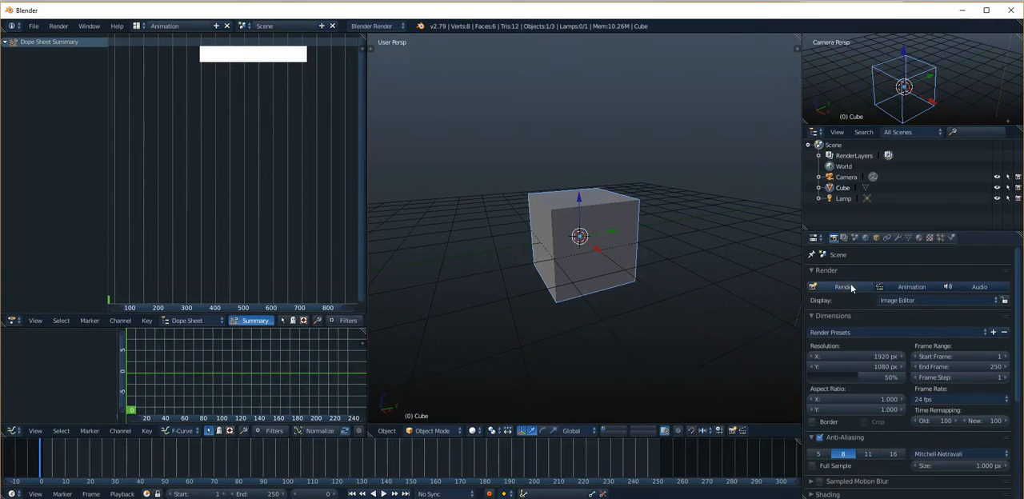
left_click(733, 431)
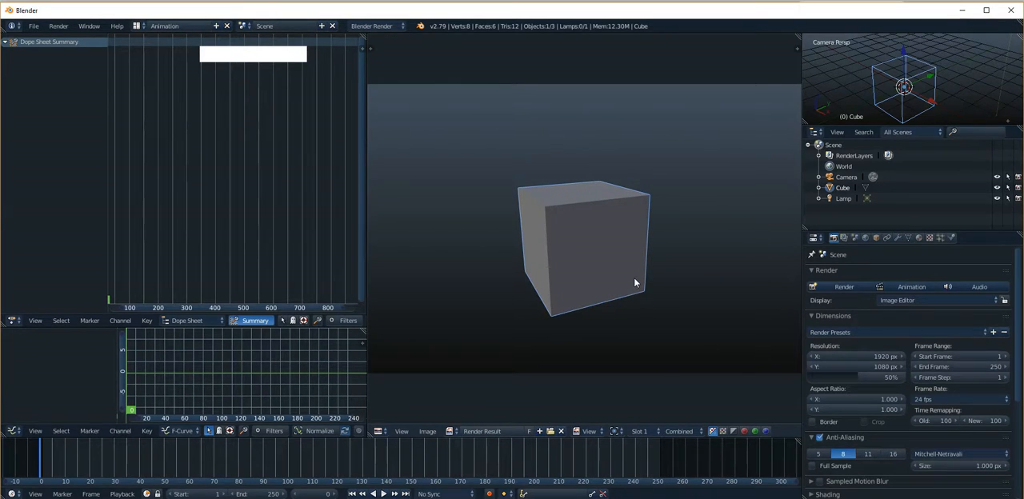
key("Escape")
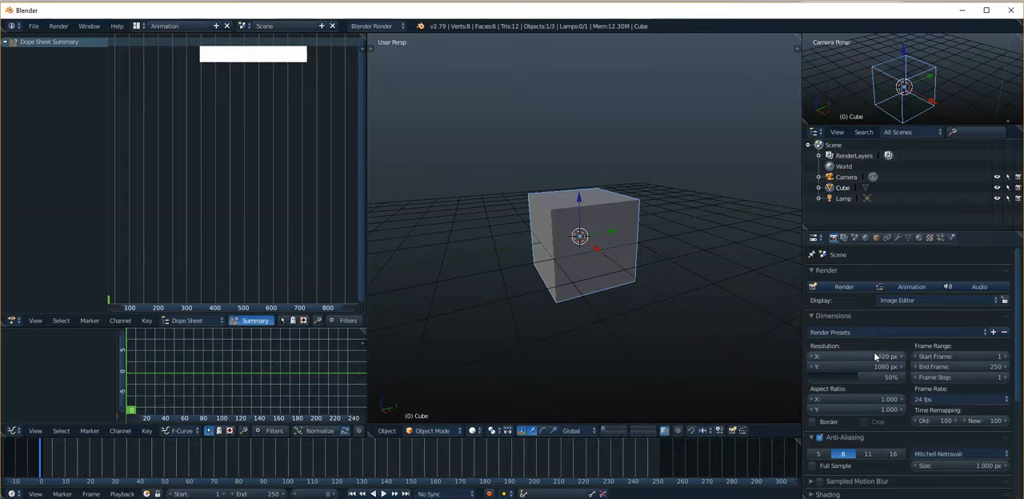
Inspect the render output folder and file name in the file browser, and cancel without accepting changes.
scroll(874, 356, "down", 5)
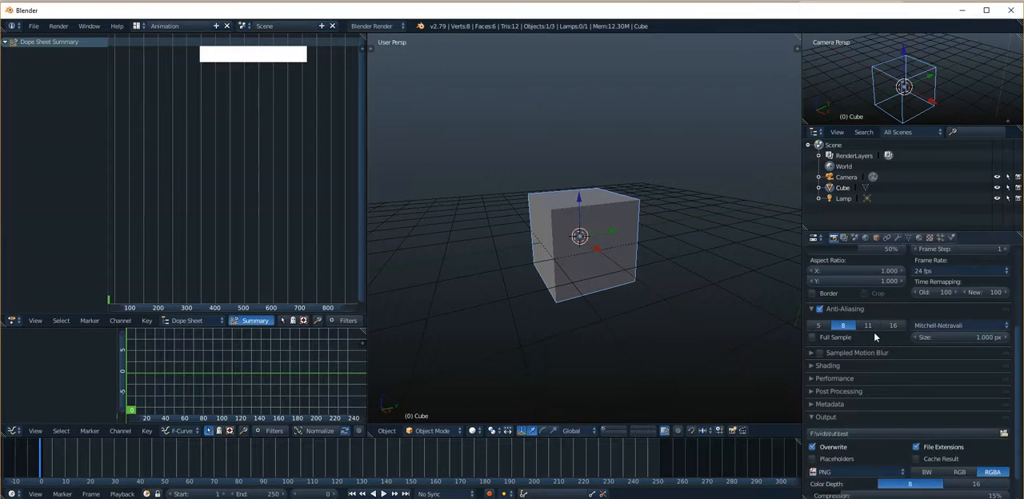
scroll(873, 332, "down", 2)
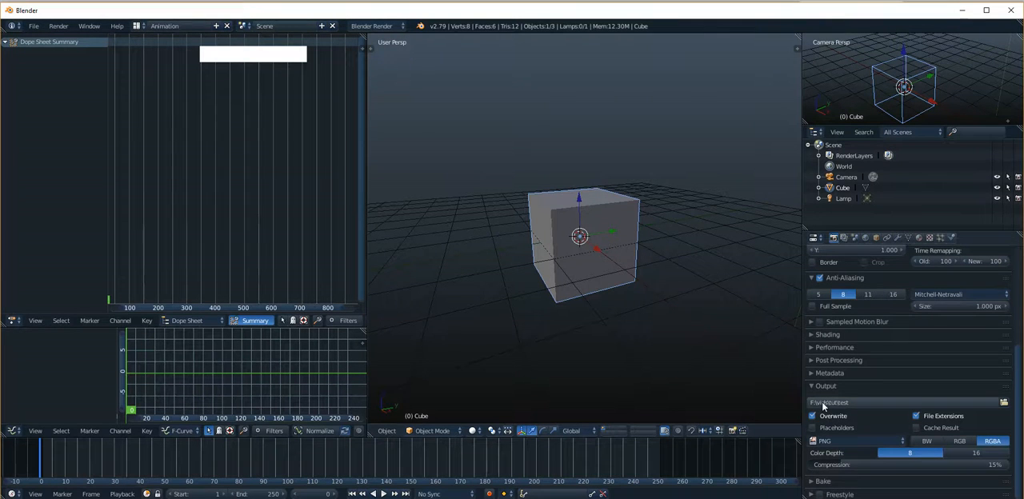
left_click(1004, 402)
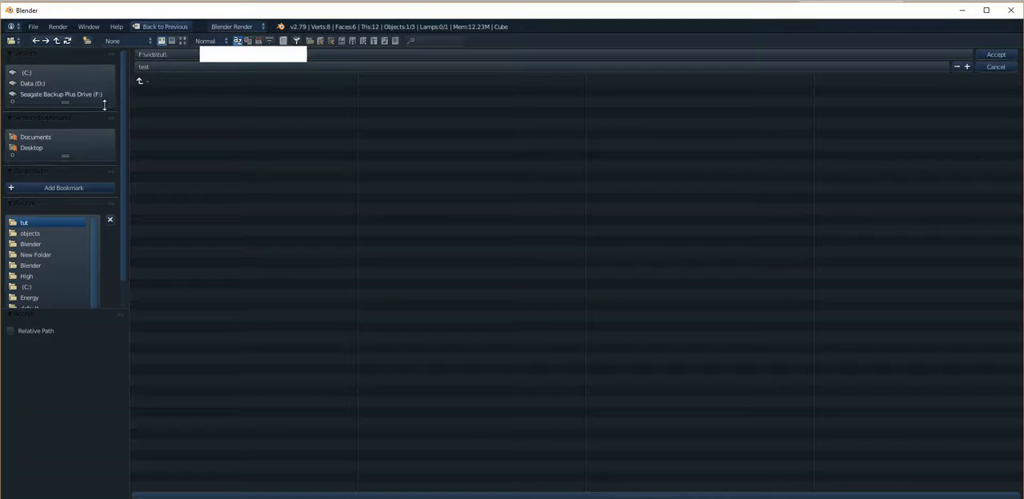
left_click(156, 68)
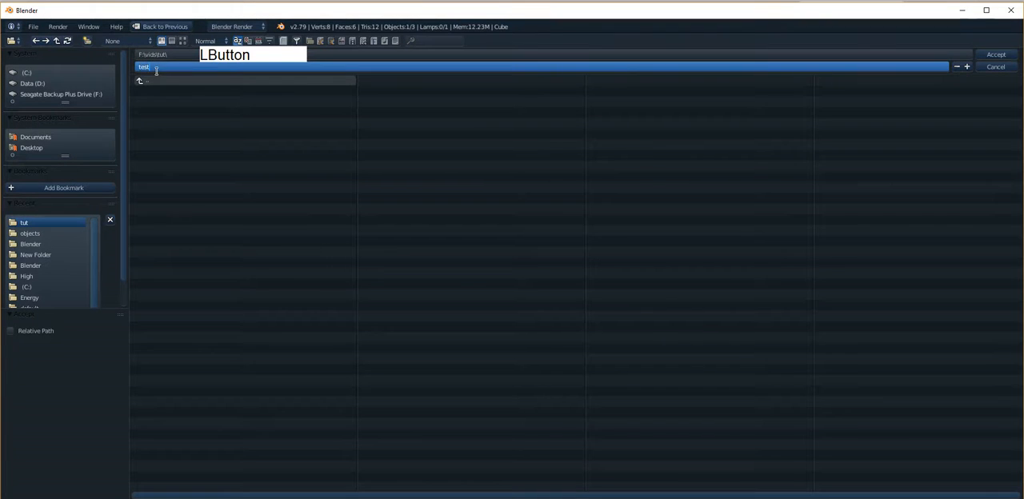
left_click(998, 67)
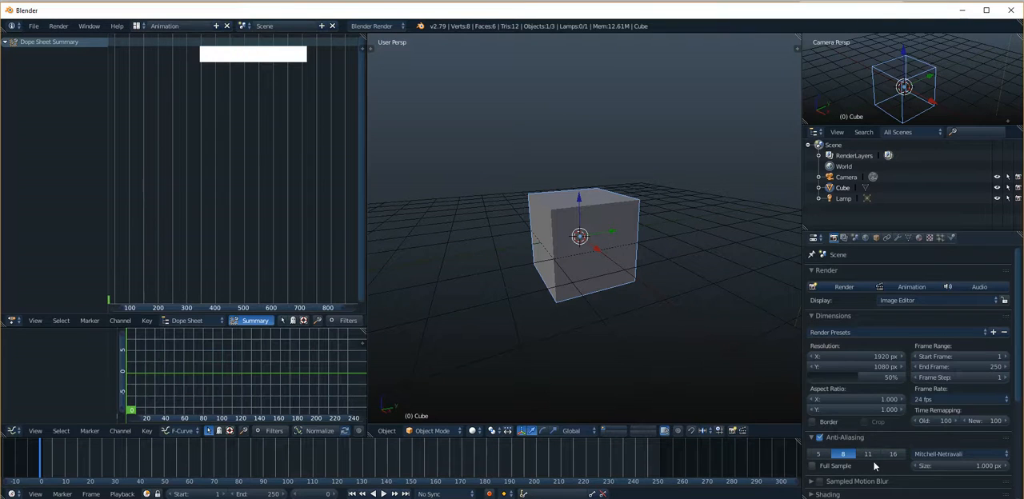
Set the render output file format to AVI JPEG.
scroll(874, 467, "down", 2)
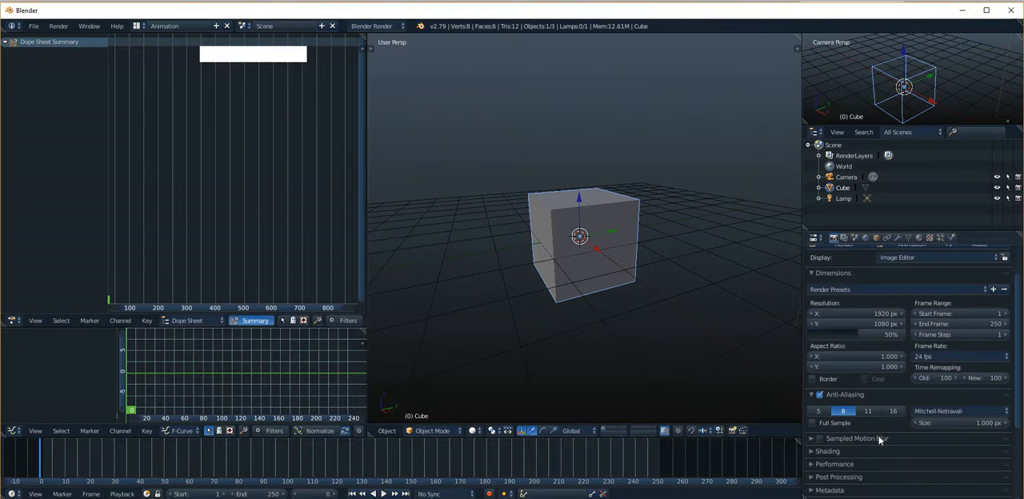
scroll(881, 425, "down", 5)
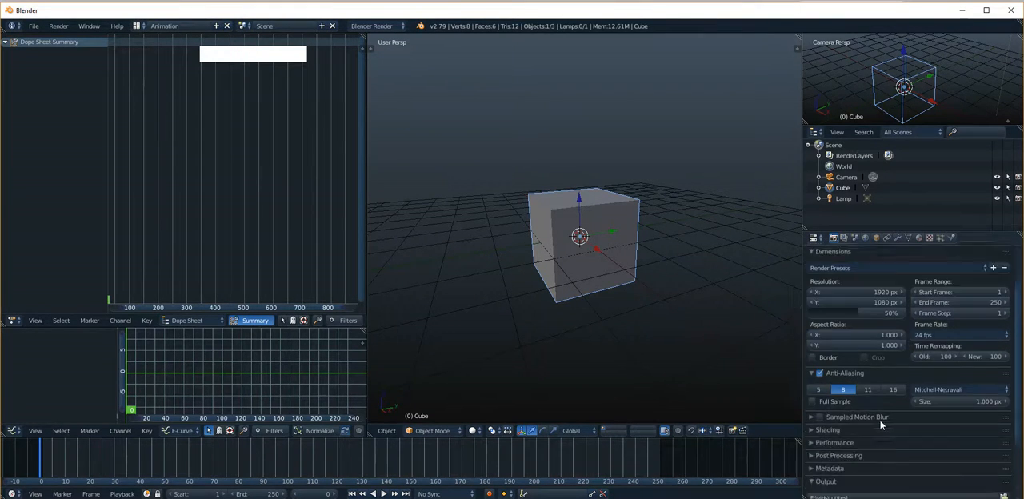
scroll(881, 424, "down", 1)
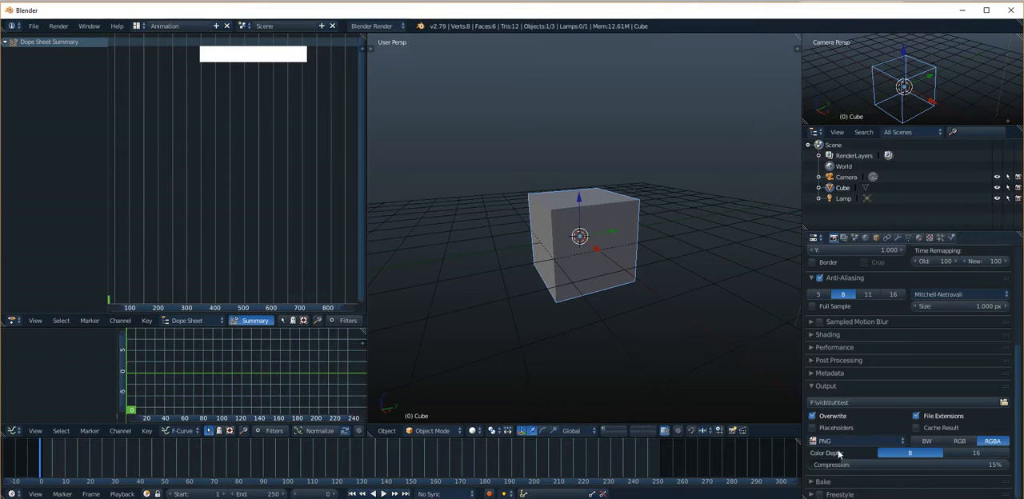
left_click(902, 441)
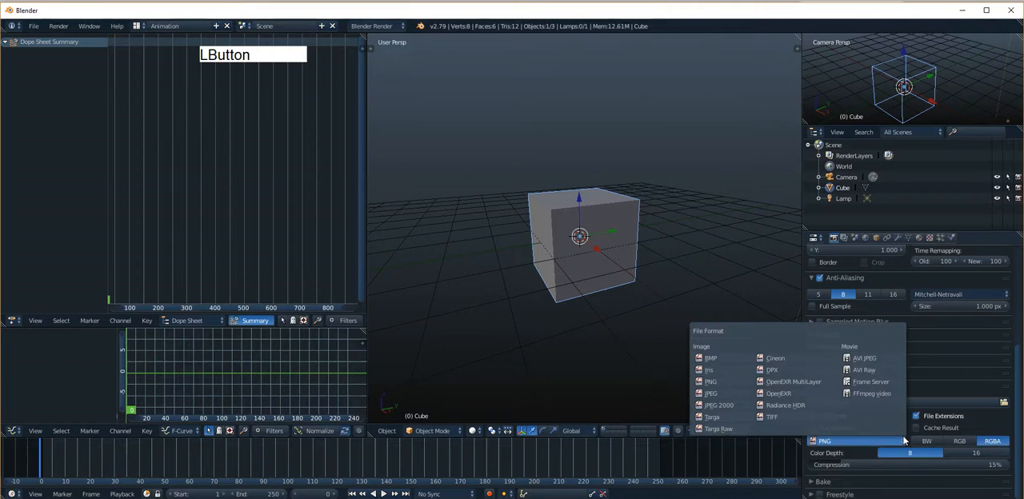
left_click(865, 361)
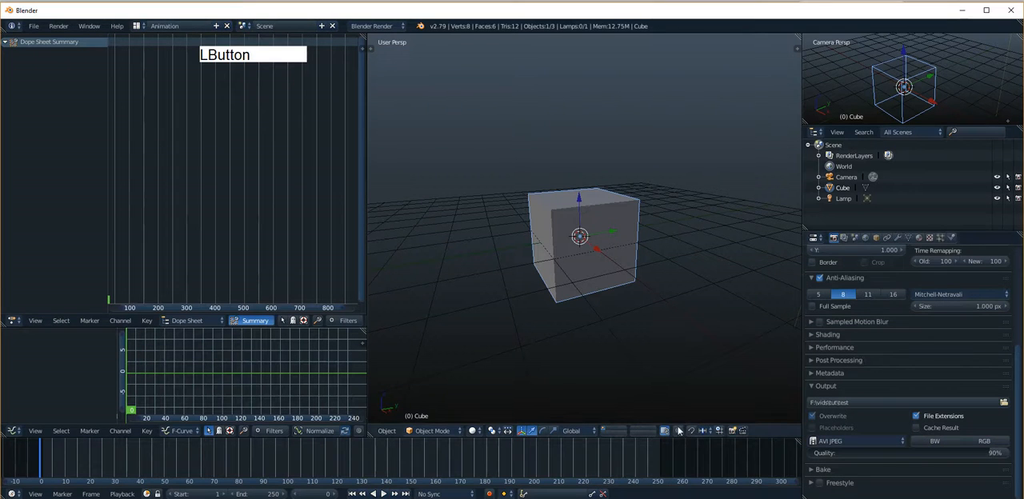
Switch the 3D view to front orthographic and insert a Location keyframe for the cube at frame 0.
left_click_drag(573, 296, 576, 253, "alt+shift")
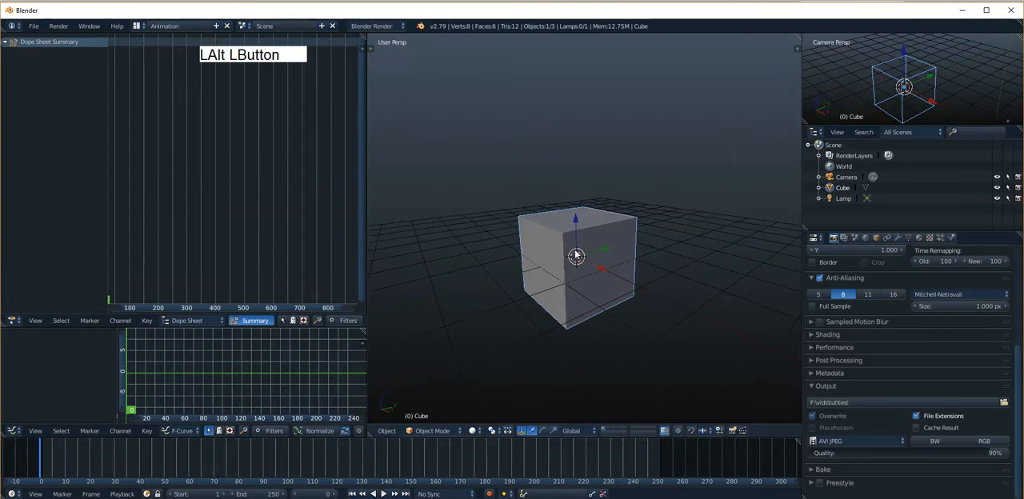
key("KP_1")
key("KP_5")
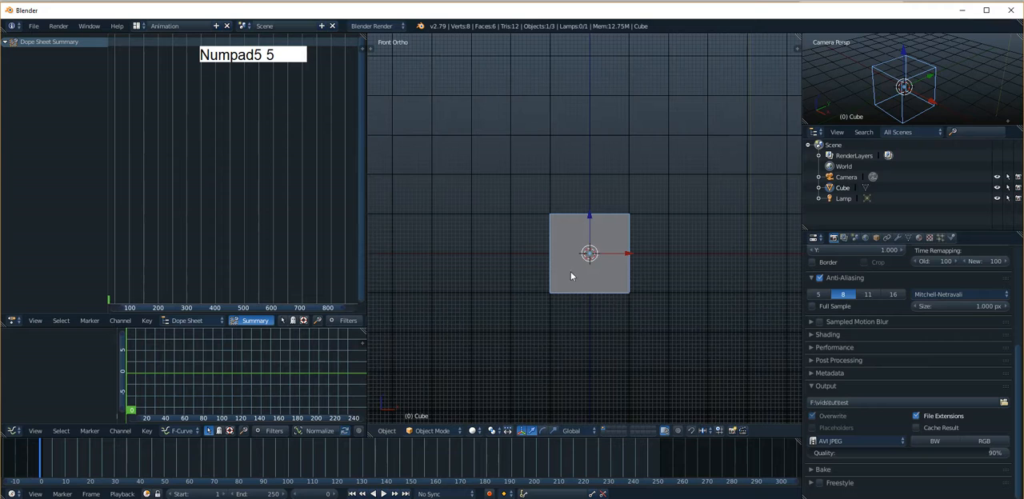
left_click_drag(570, 276, 541, 283, "alt+shift")
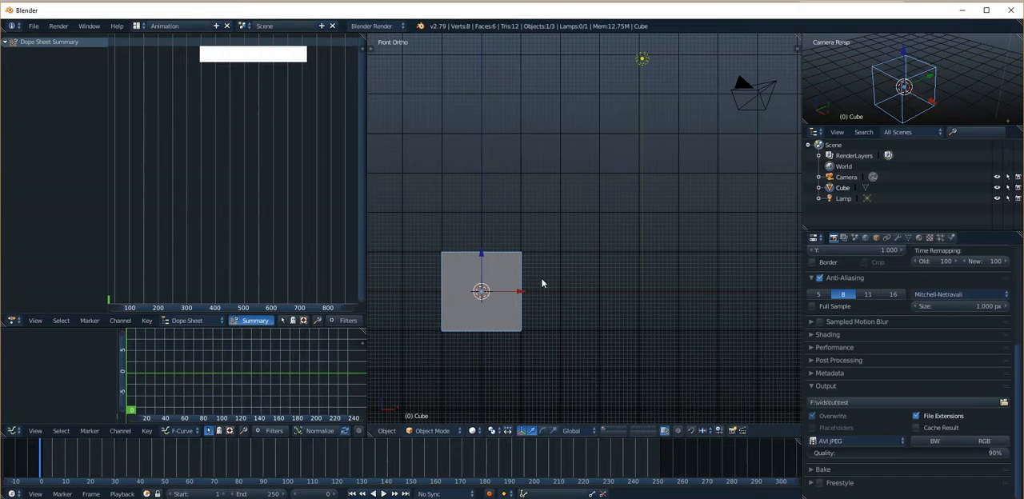
key("i")
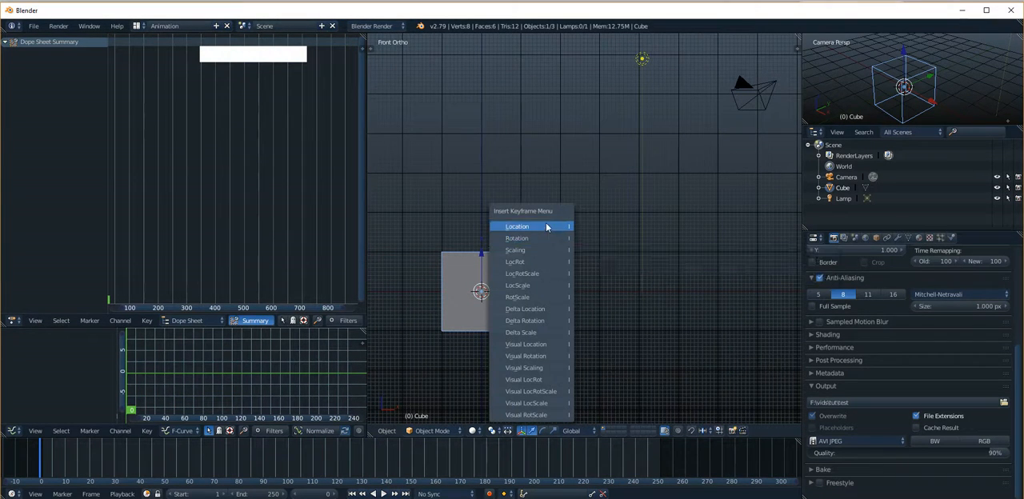
left_click(562, 227)
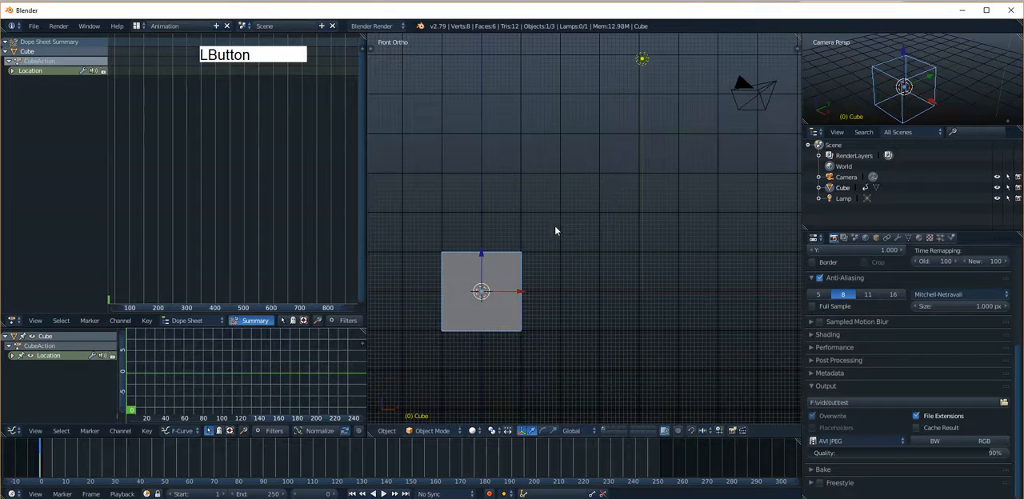
At frame 90, move the cube about 6.27 units along X and 5 along Z, and insert a Location keyframe.
scroll(554, 225, "down", 3)
left_click_drag(40, 456, 263, 471)
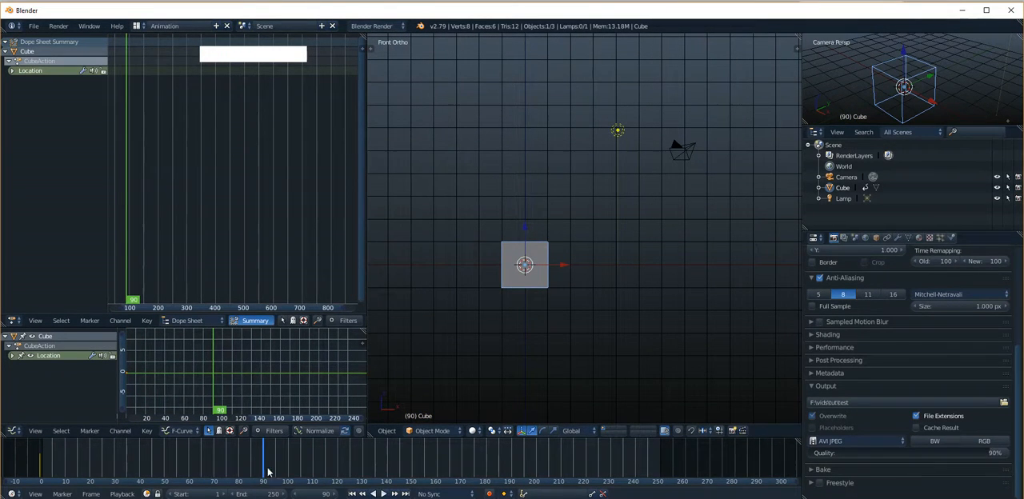
key("g")
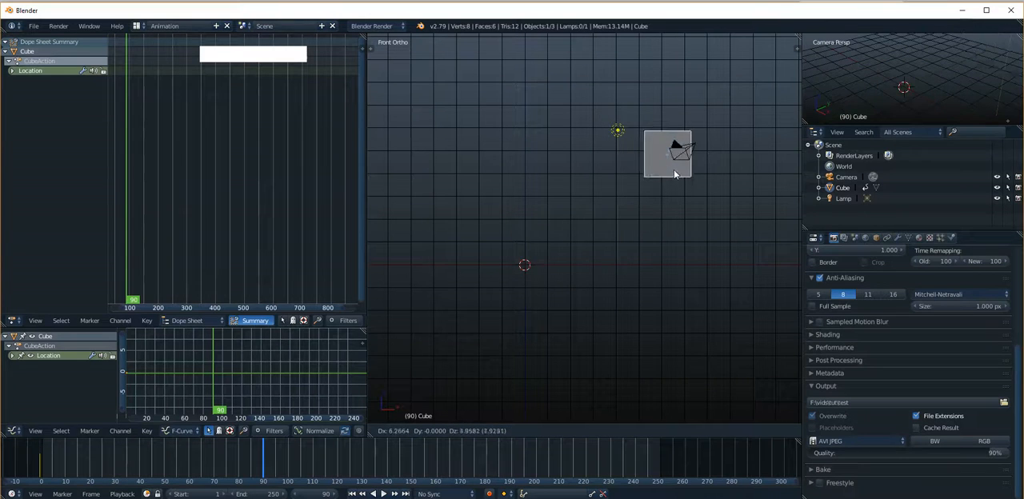
left_click(664, 172)
key("i")
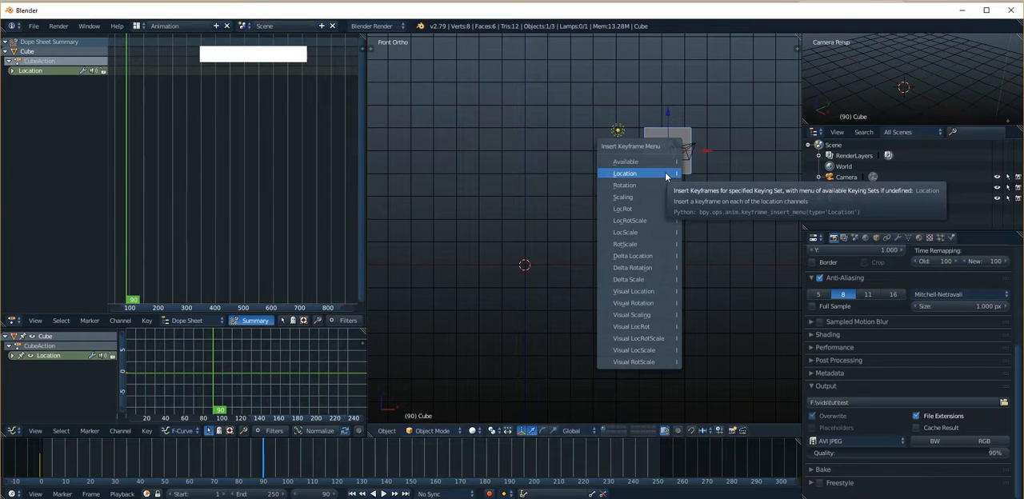
left_click(665, 172)
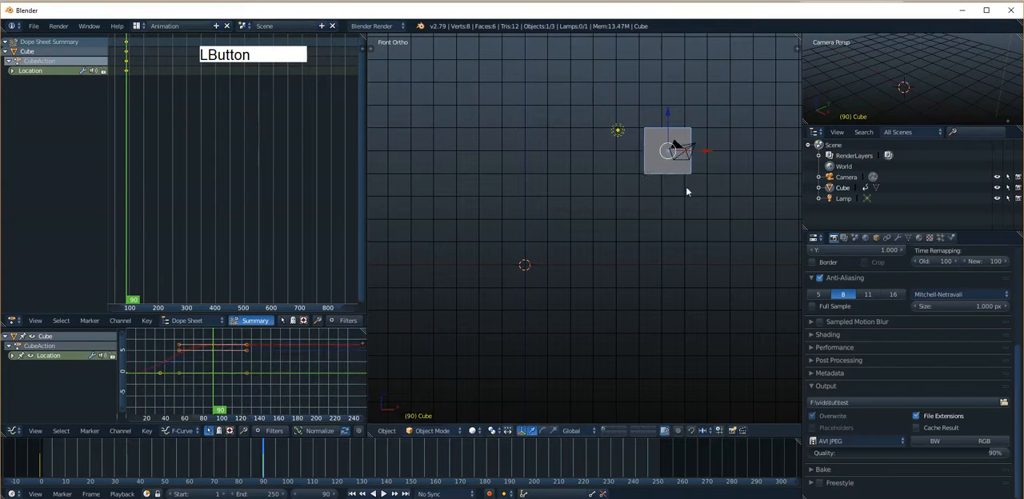
Set the animation's end frame to 90.
left_click(264, 494)
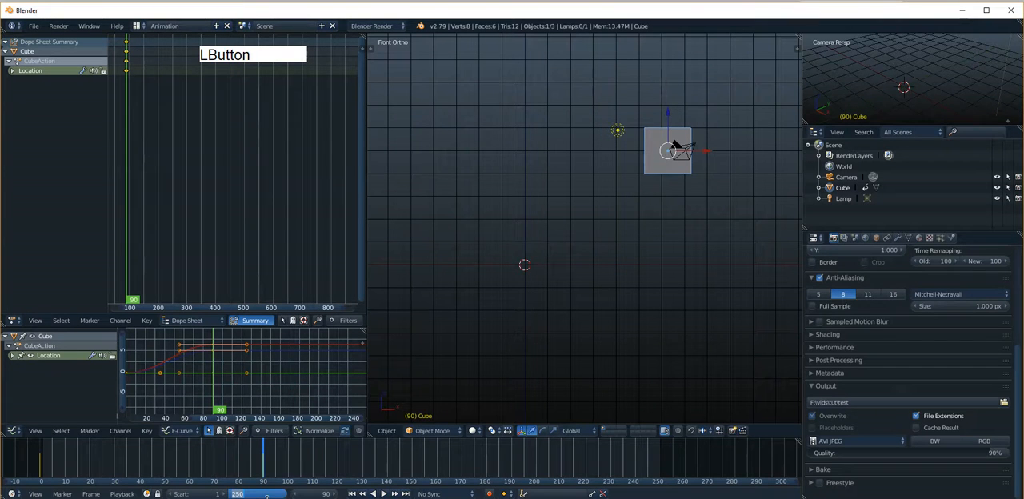
type("90")
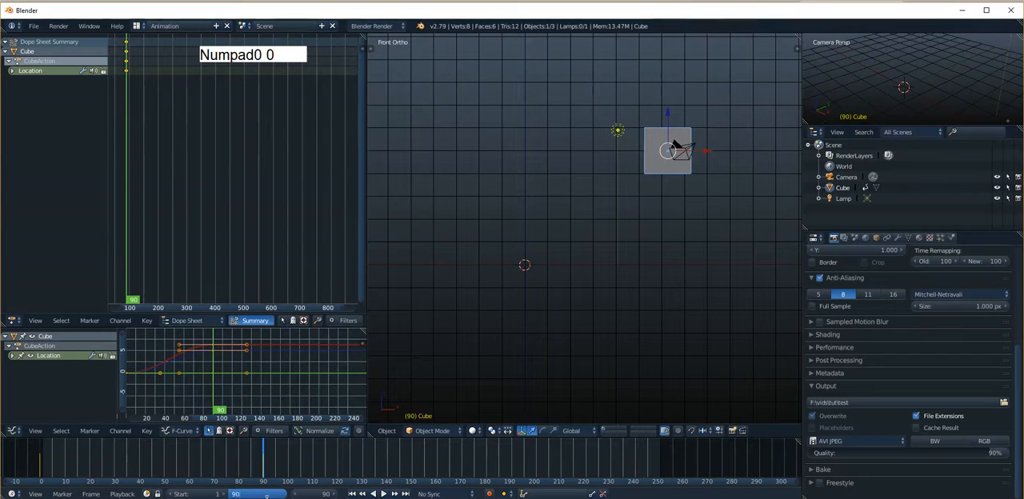
key("KP_Enter")
Scrub through the cube's motion and shift its second Location keyframe in the dope sheet to about frame 66.
left_click_drag(263, 465, 171, 465)
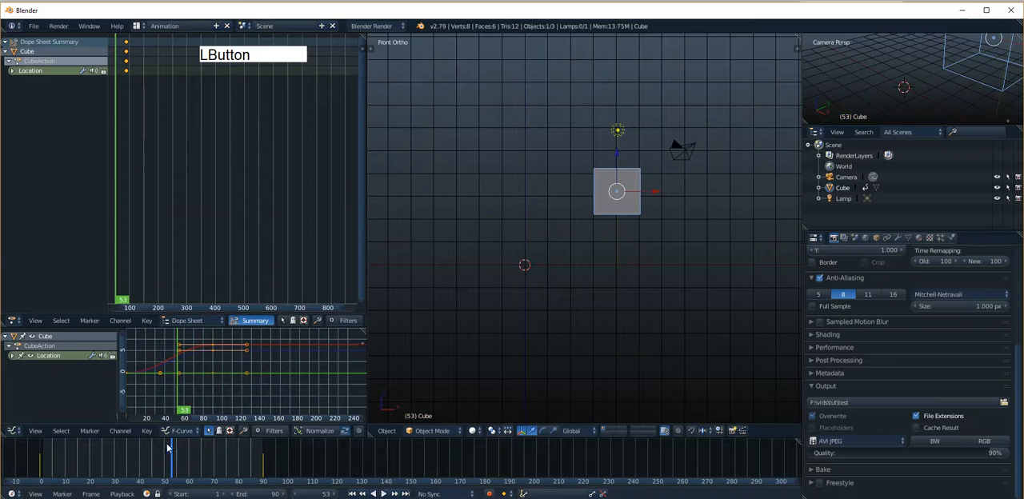
left_click_drag(146, 133, 211, 158, "alt+shift")
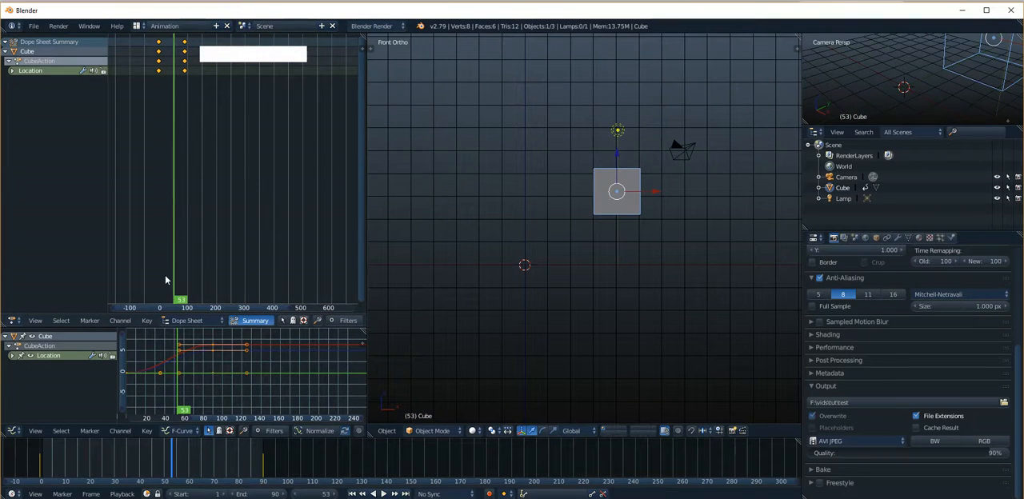
left_click_drag(175, 291, 171, 280)
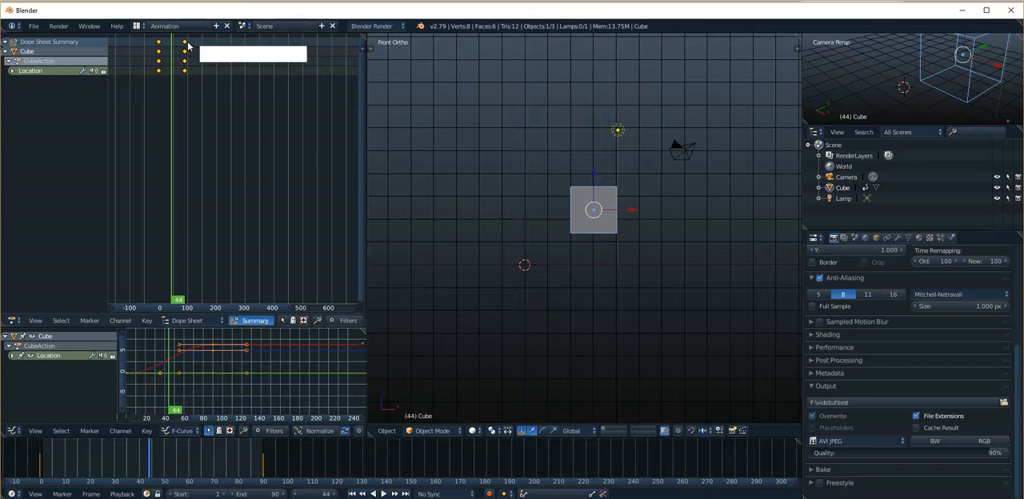
right_click_drag(188, 45, 180, 48)
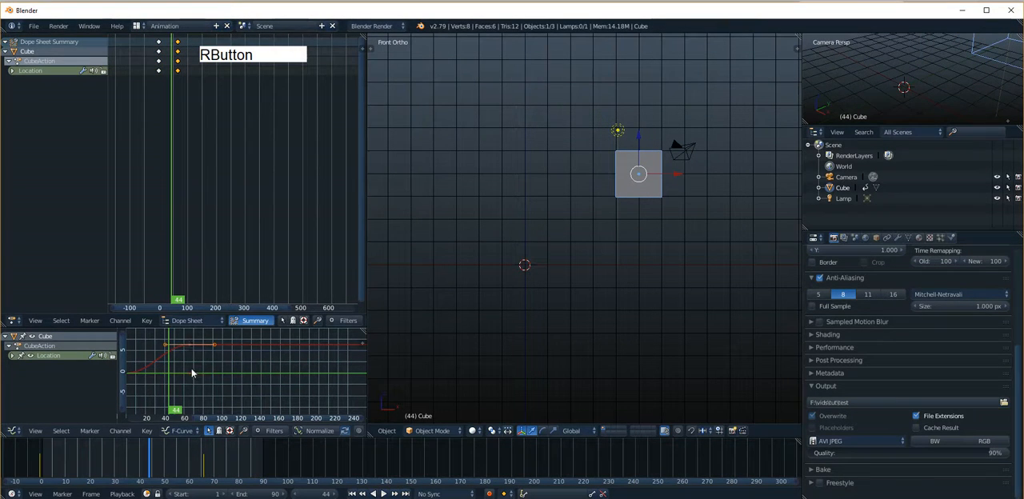
In the graph editor, lower the incoming handle of the last keyframe on the cube's X location curve to about zero.
left_click_drag(168, 384, 234, 382, "alt+shift")
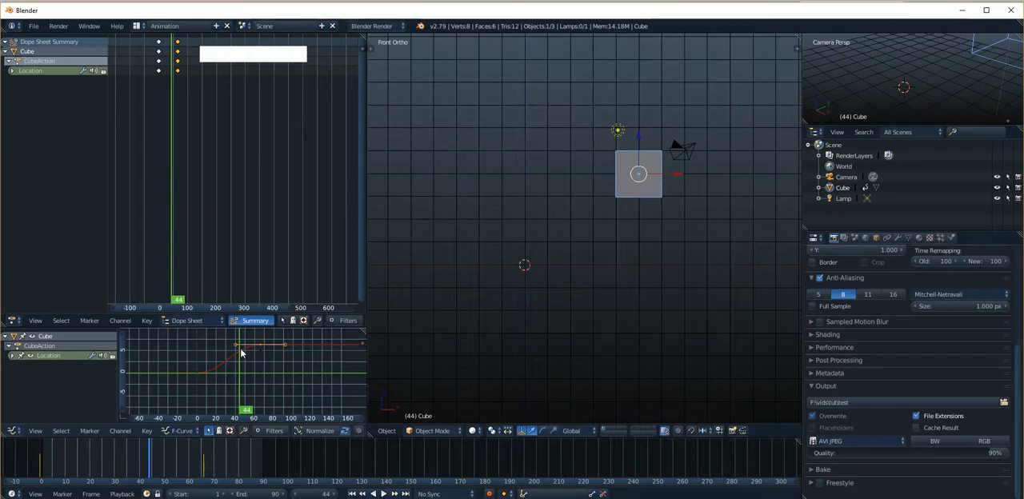
right_click(236, 348)
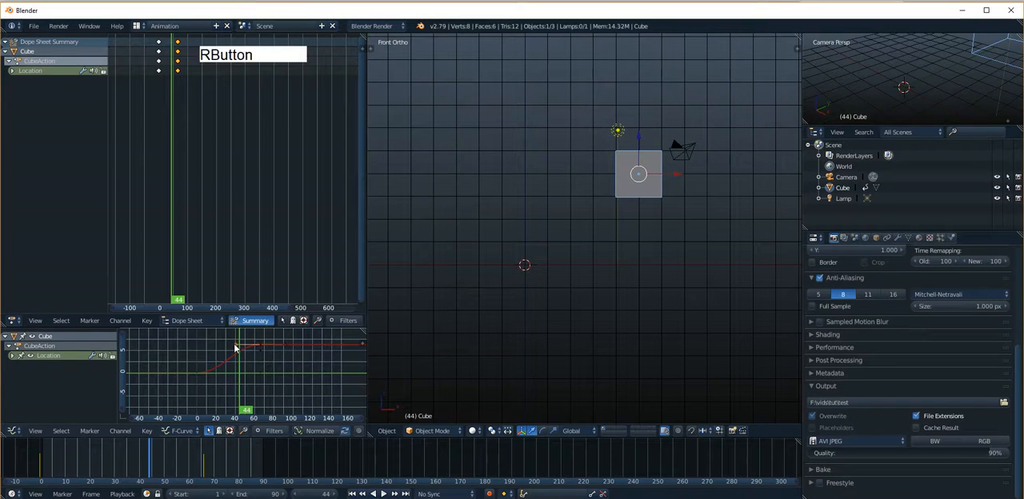
key("g")
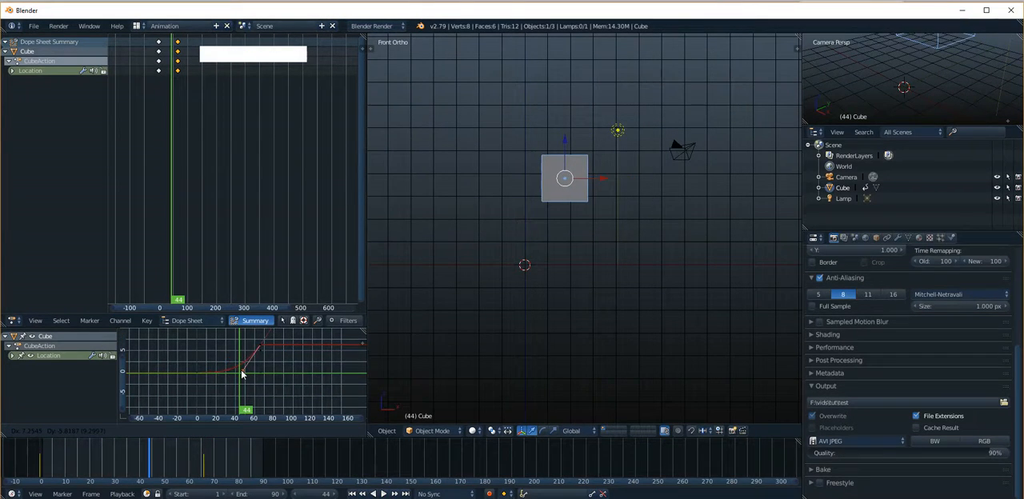
left_click(243, 373)
Extend the outgoing handle of the X location curve's first keyframe along the zero line to about frame 56.
right_click(204, 376)
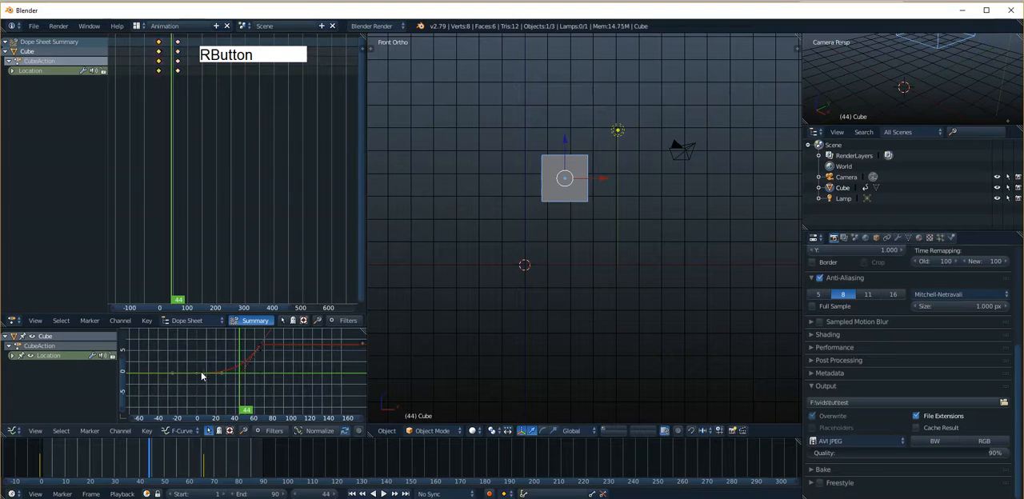
left_click_drag(220, 376, 225, 376)
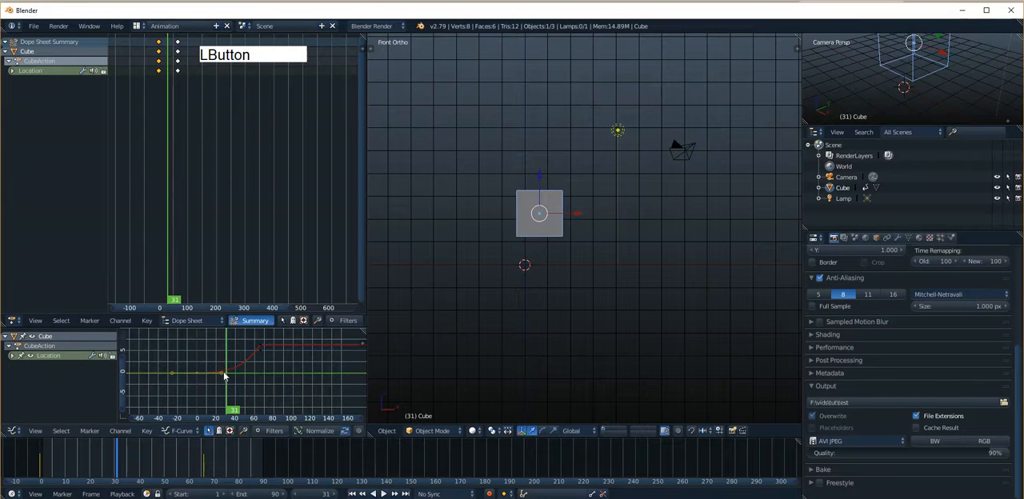
right_click_drag(224, 376, 250, 374)
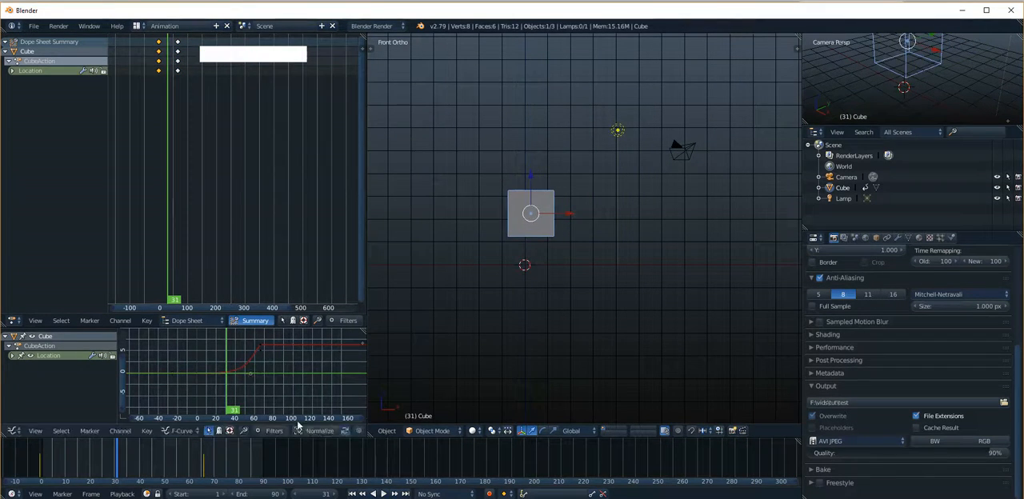
Preview the cube's motion by scrubbing through the frames up to frame 90 in front and angled views.
left_click_drag(115, 473, 183, 484)
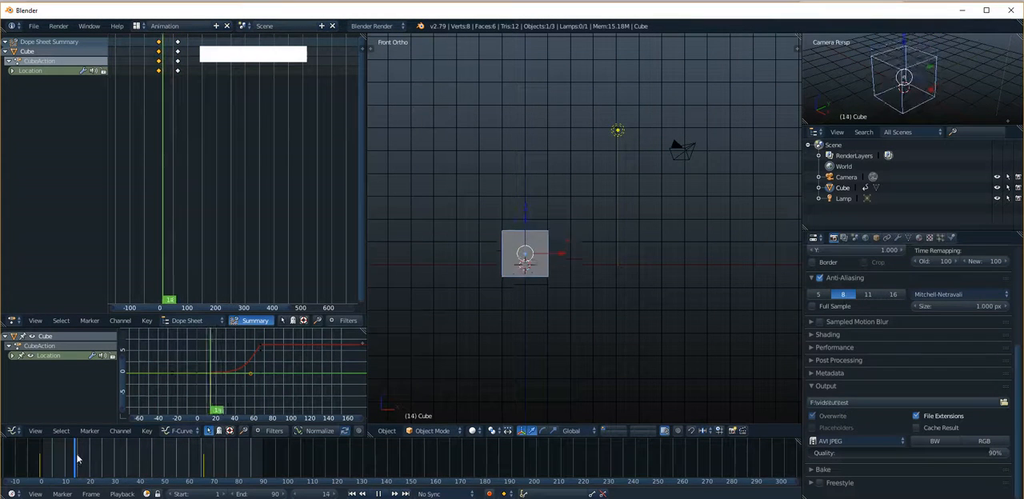
left_click_drag(97, 462, 120, 470)
left_click_drag(571, 217, 524, 240, "alt")
left_click_drag(119, 457, 264, 464)
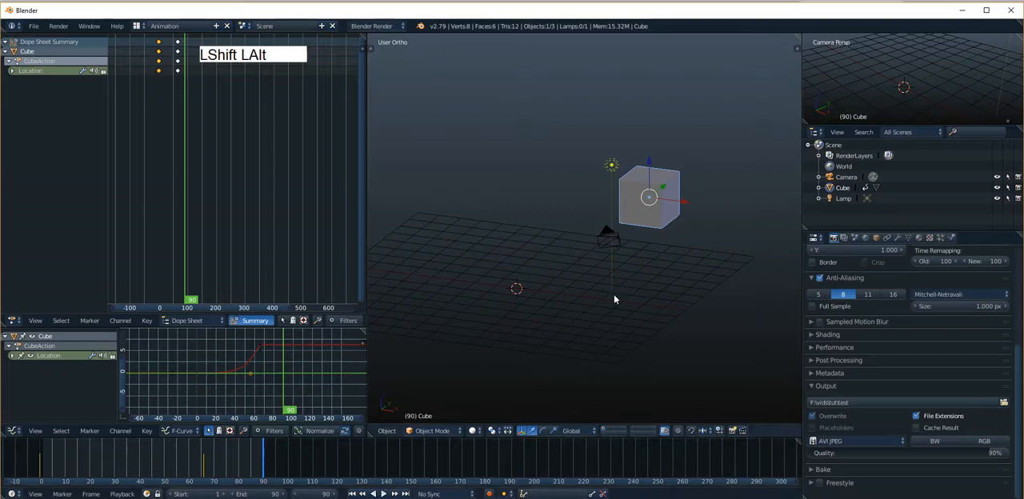
left_click_drag(614, 293, 627, 157, "alt")
right_click(606, 210)
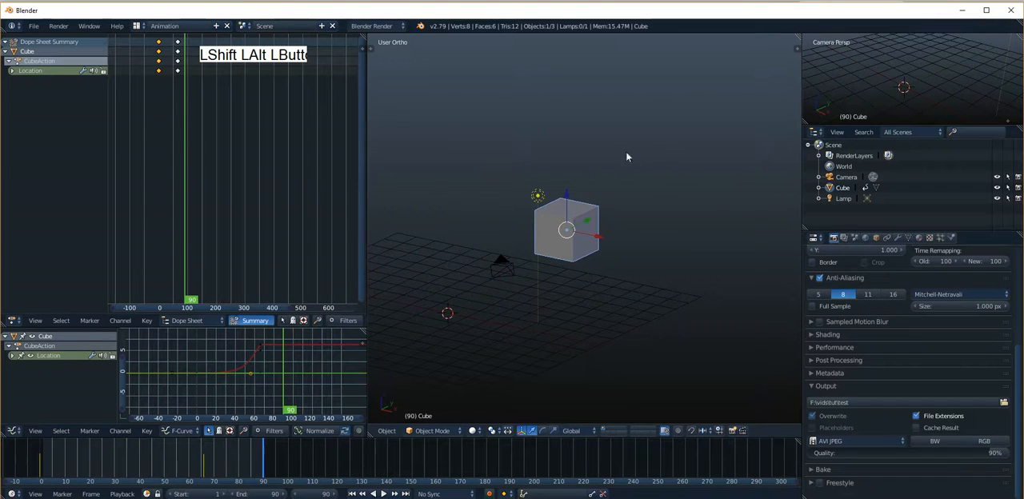
left_click_drag(577, 225, 532, 221, "alt+shift")
Show the cube's transform properties in the 3D view and insert a Rotation keyframe at frame 0.
left_click(797, 49)
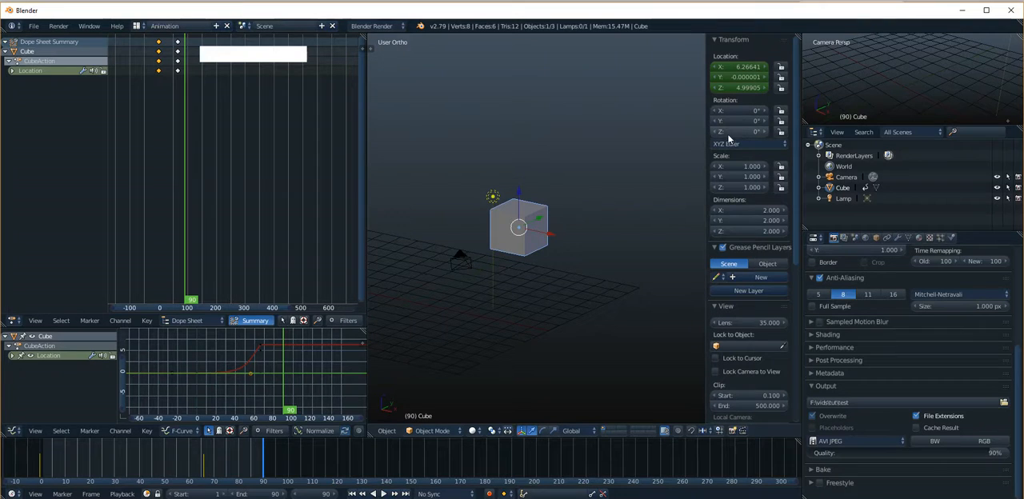
left_click_drag(262, 454, 41, 454)
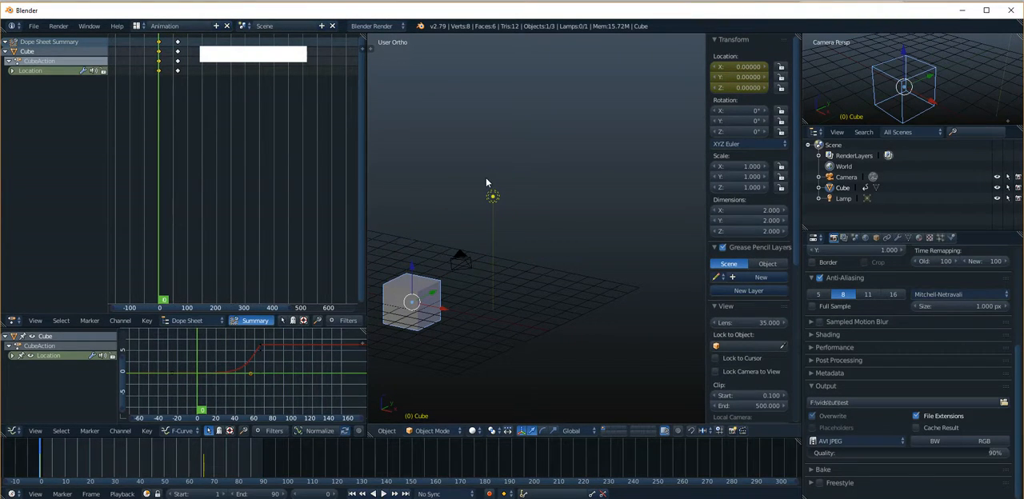
key("i")
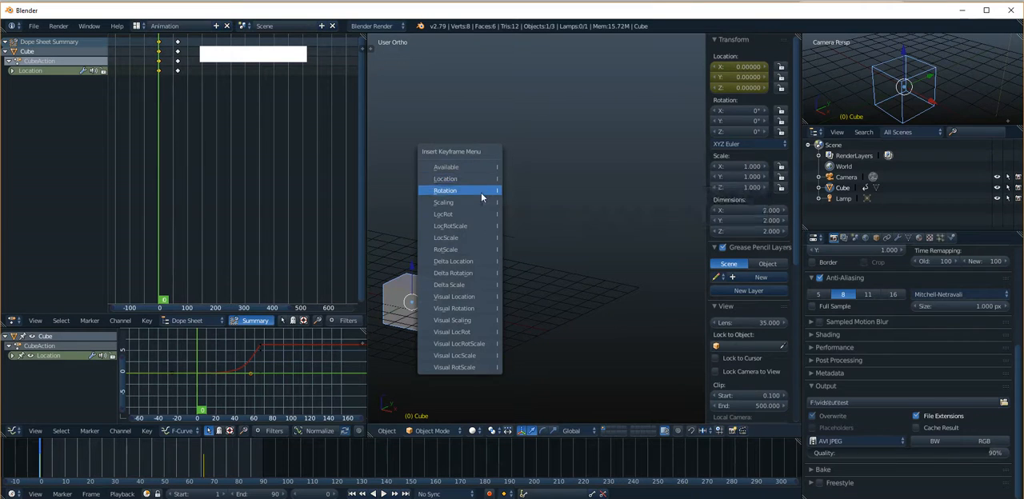
left_click(481, 192)
Keyframe the cube's X rotation at 360° on frame 88 with a Rotation keyframe and scrub back to frame 81 to check the motion.
left_click(228, 464)
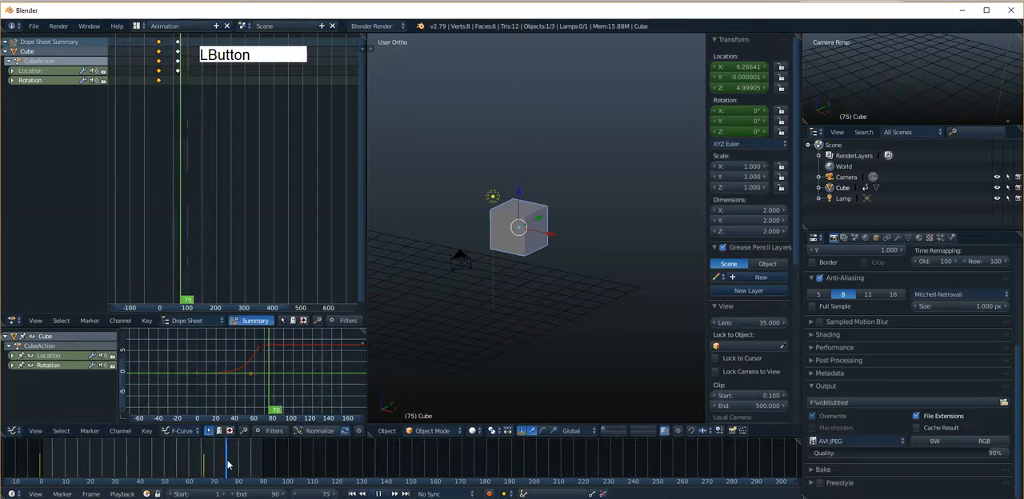
left_click_drag(228, 464, 256, 464)
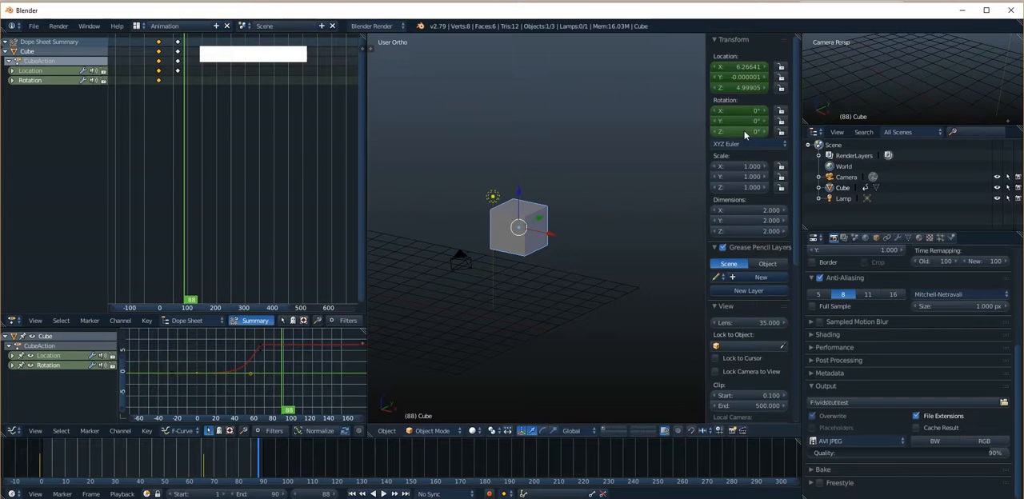
left_click(744, 112)
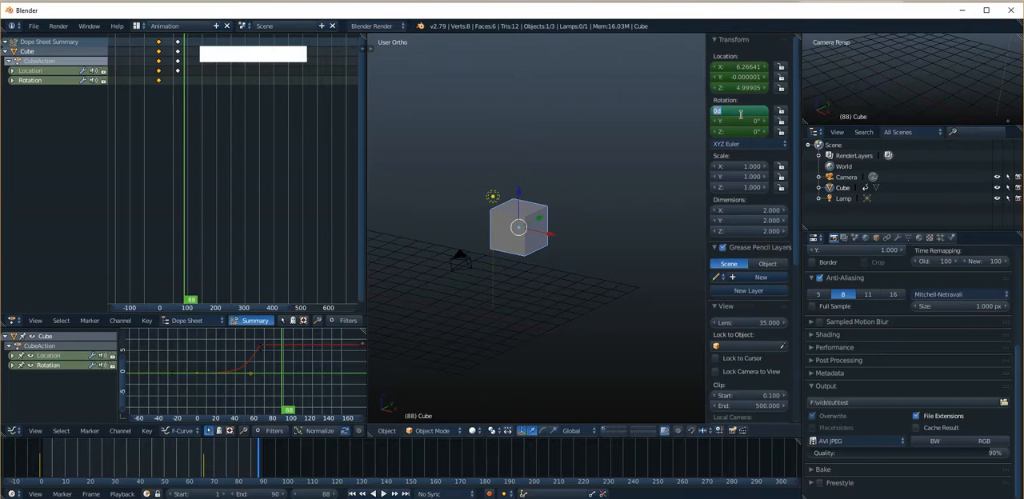
type("36")
key("KP_Enter")
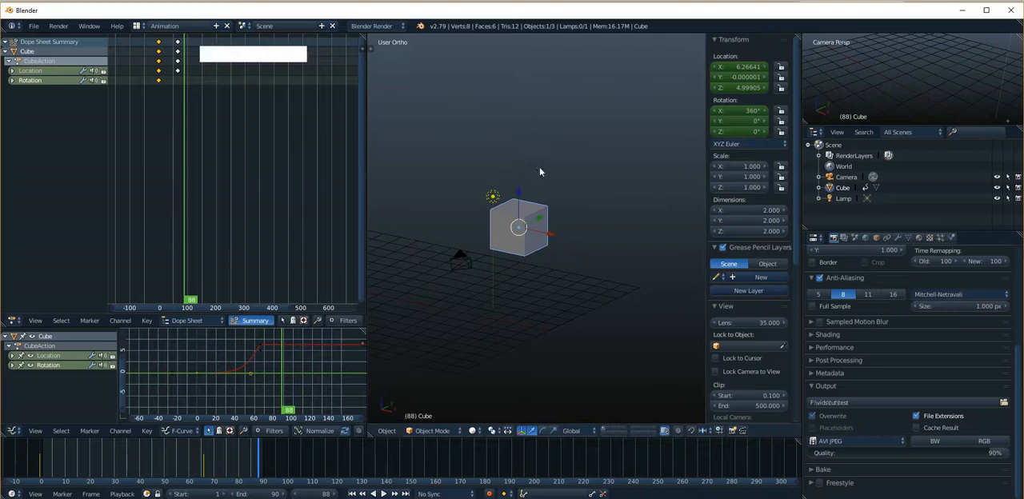
key("i")
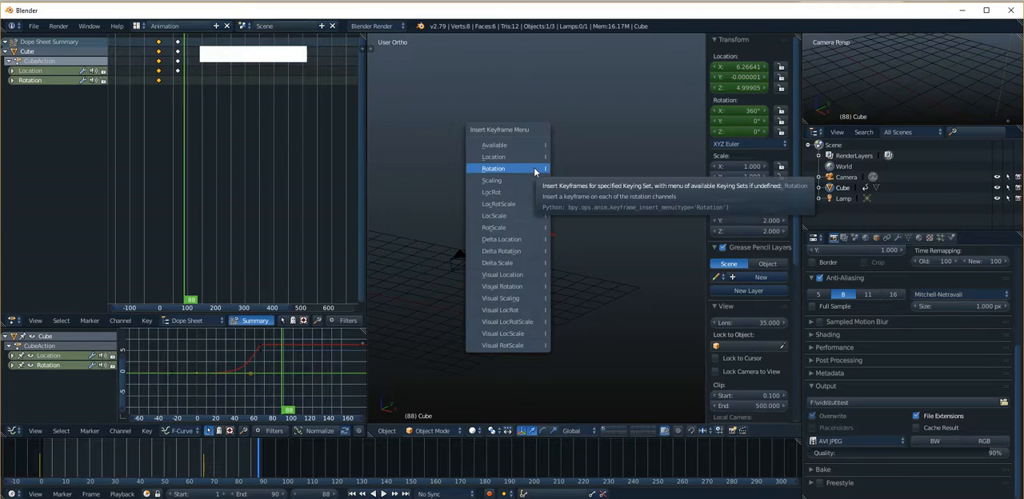
left_click(533, 167)
left_click_drag(264, 456, 240, 472)
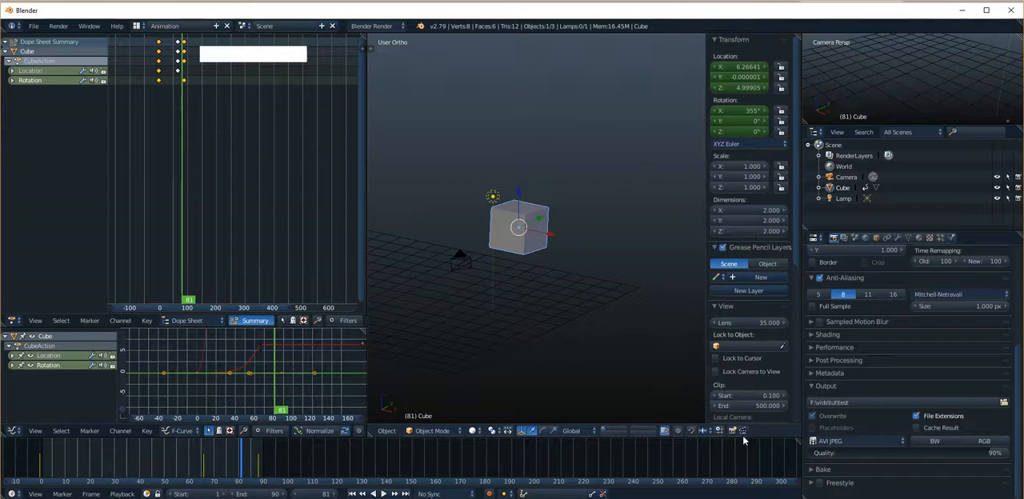
Maximize the 3D view, run an OpenGL animation render of the active viewport, and return to the 3D view.
key("ctrl+space")
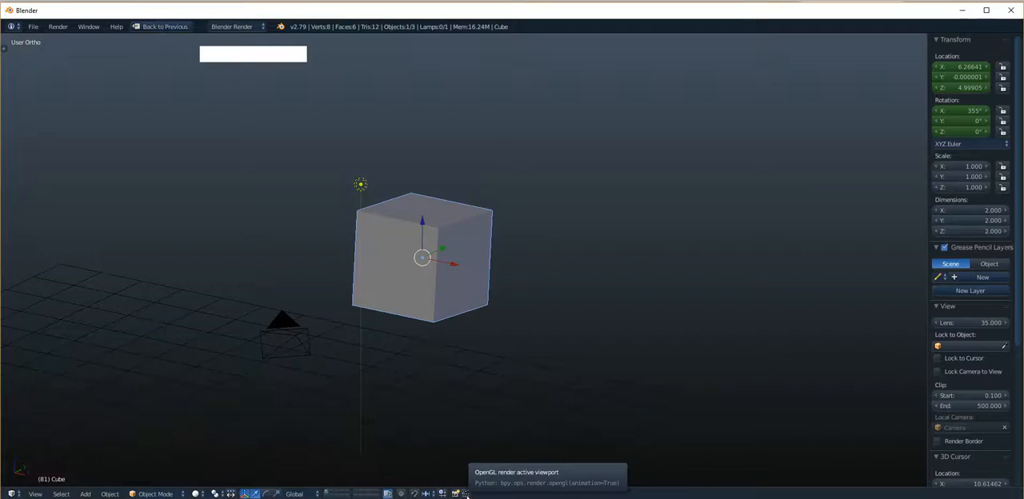
left_click(467, 494)
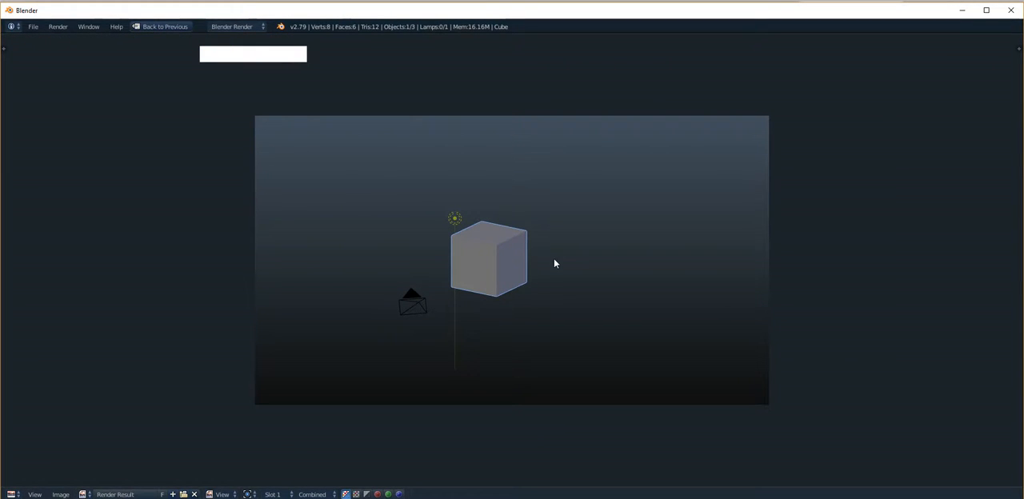
key("Escape")
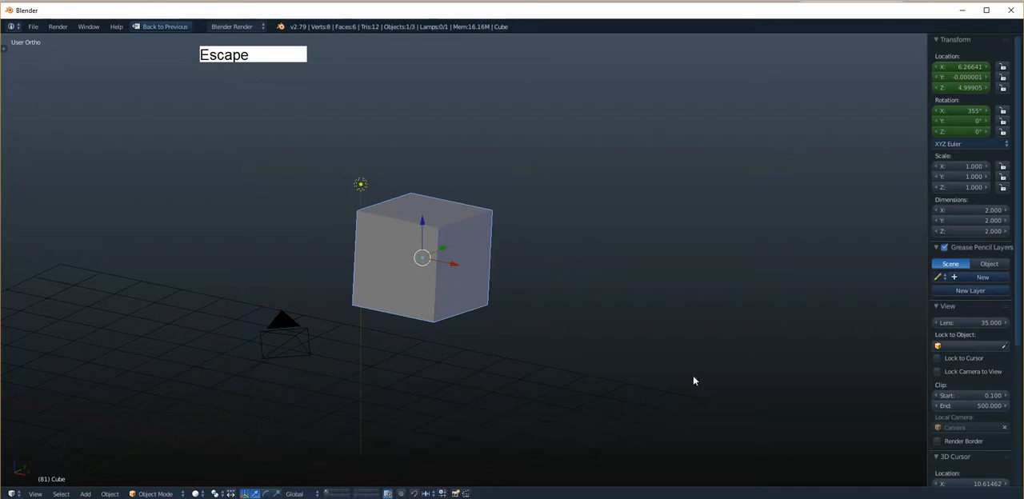